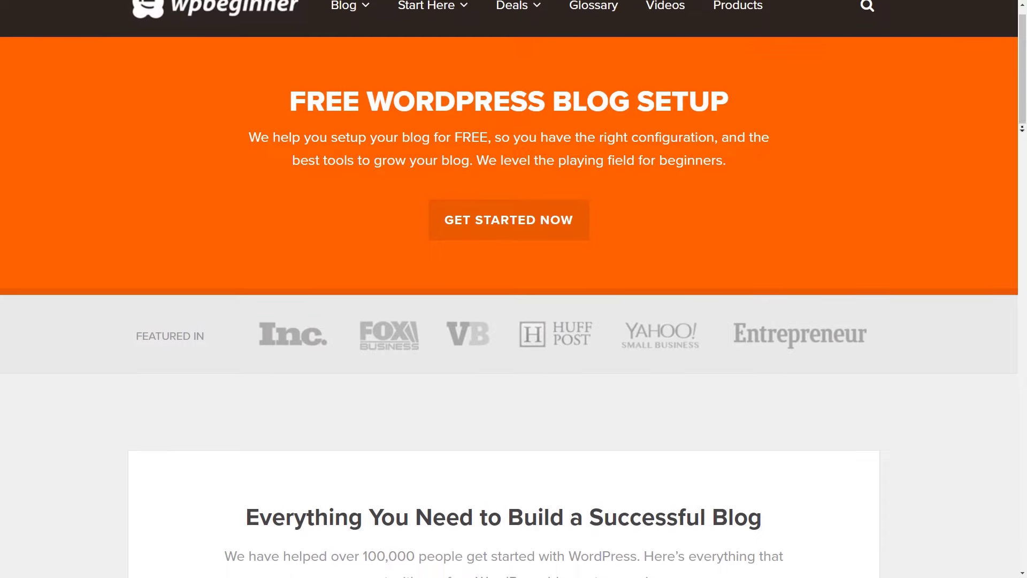
Step: Review what WPBeginner's free WordPress blog setup service includes and why it is offered for free
scroll(508, 289, down, 2)
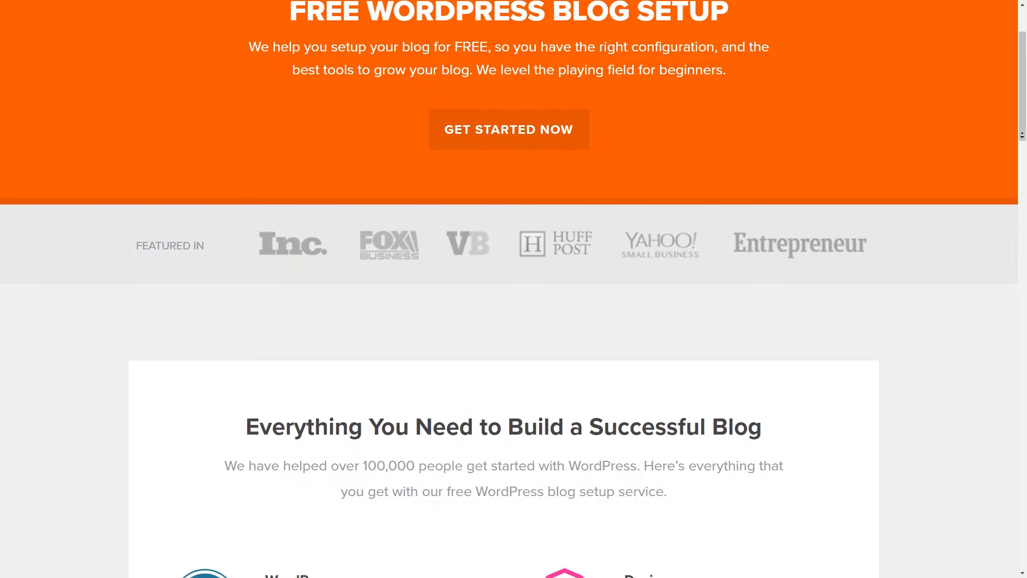
scroll(508, 288, down, 2)
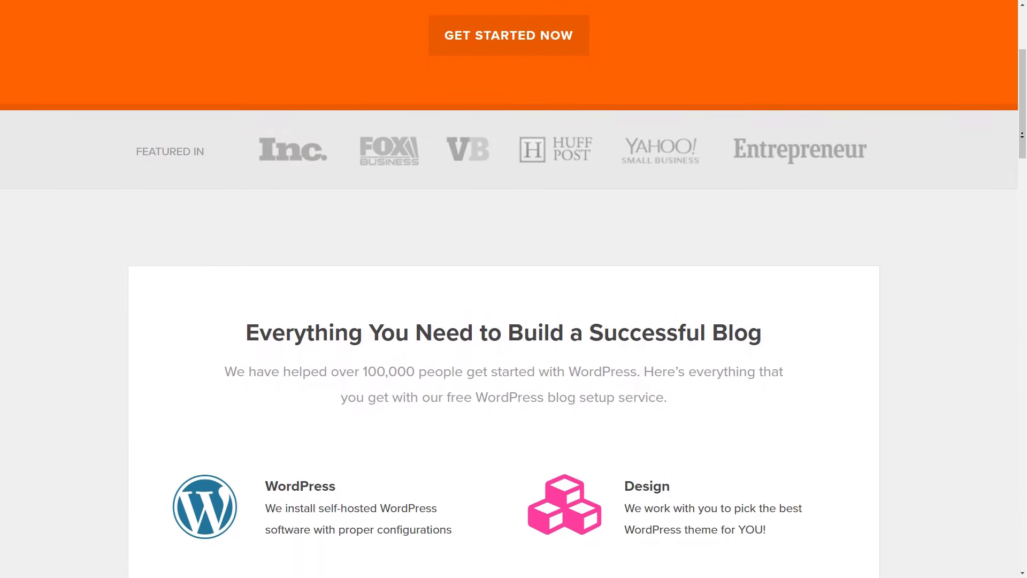
scroll(1022, 135, down, 2)
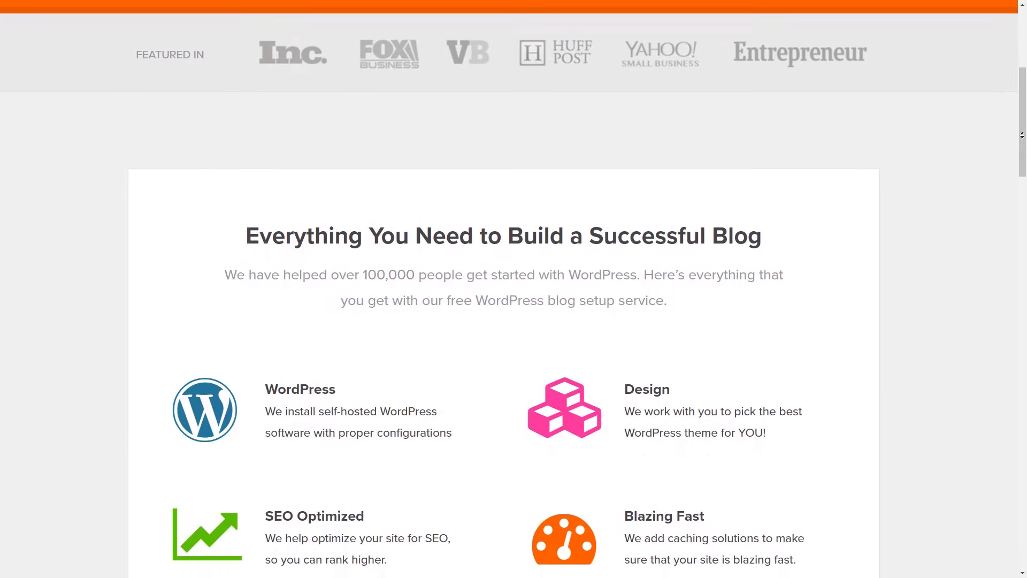
scroll(1022, 135, down, 2)
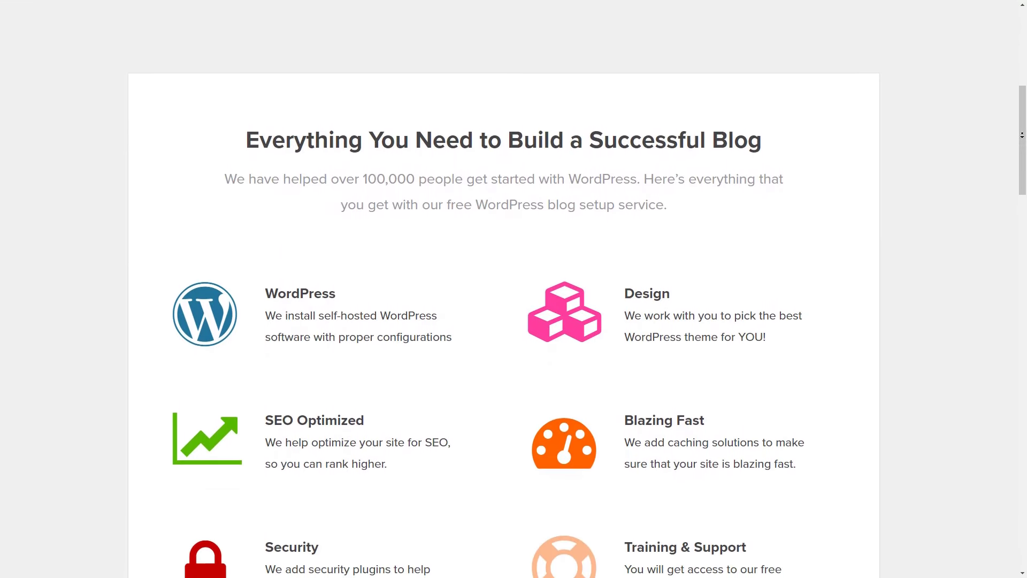
scroll(1022, 136, down, 2)
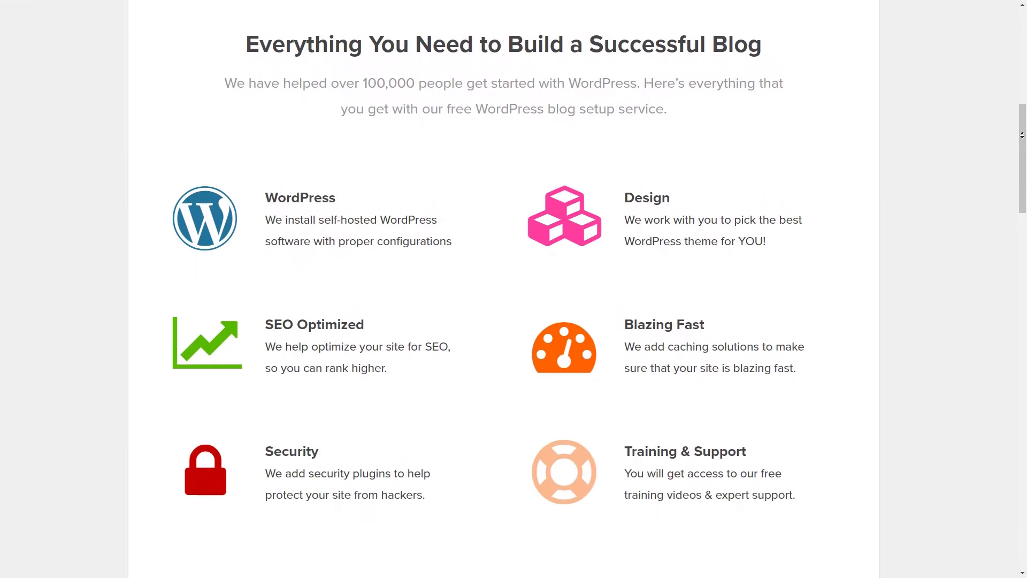
scroll(1022, 135, down, 2)
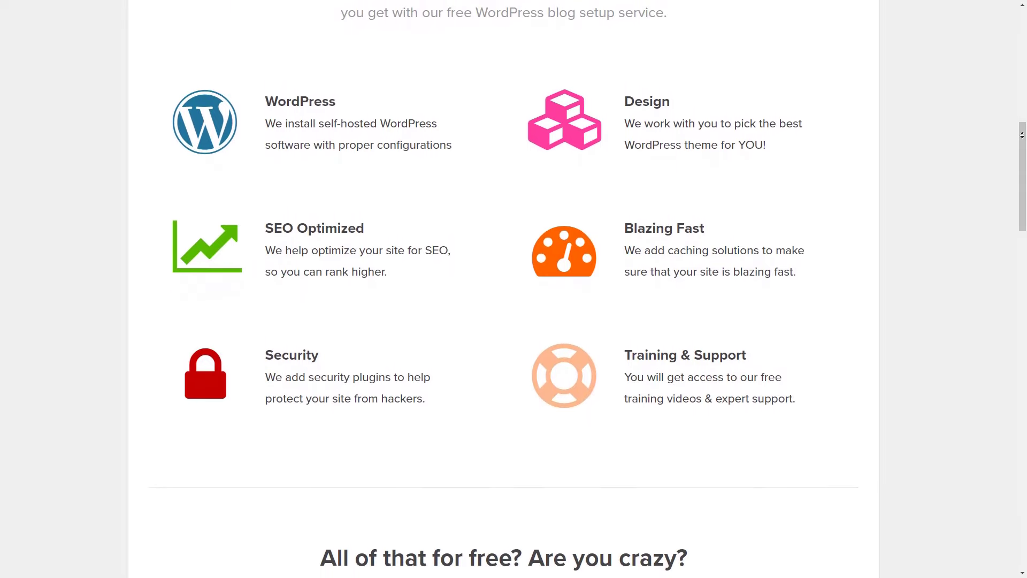
scroll(1021, 135, down, 2)
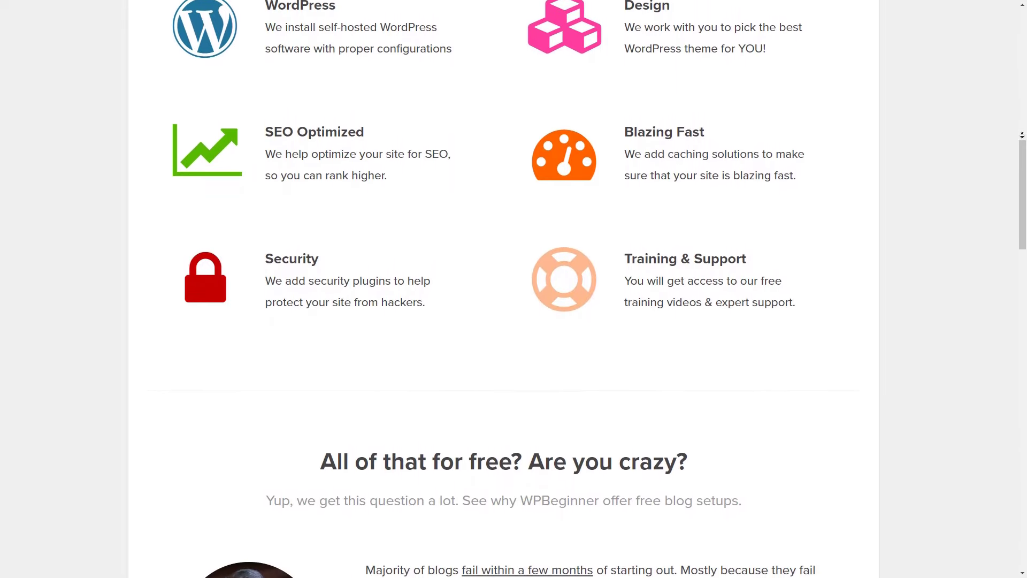
scroll(1021, 136, down, 2)
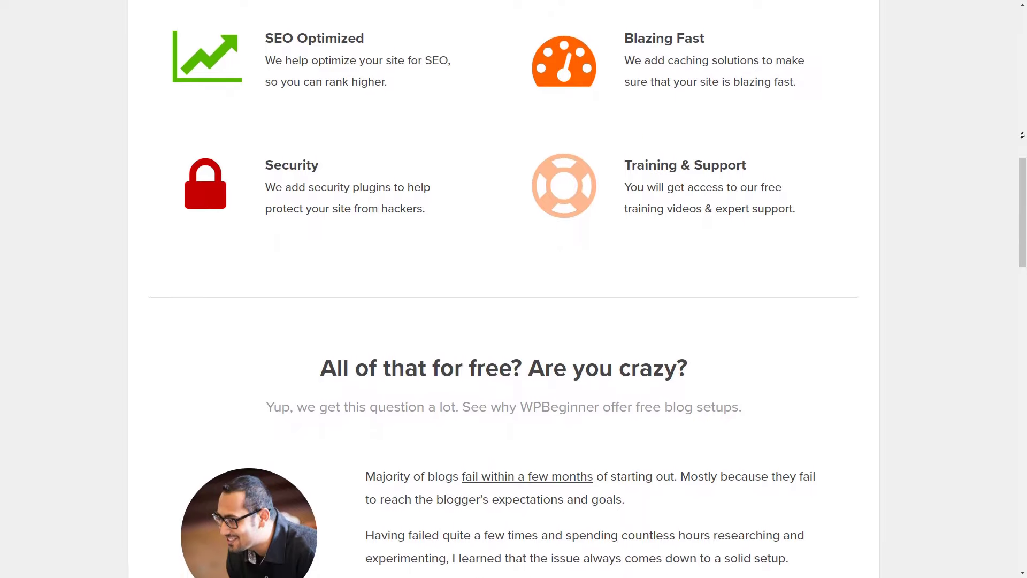
scroll(1022, 136, down, 2)
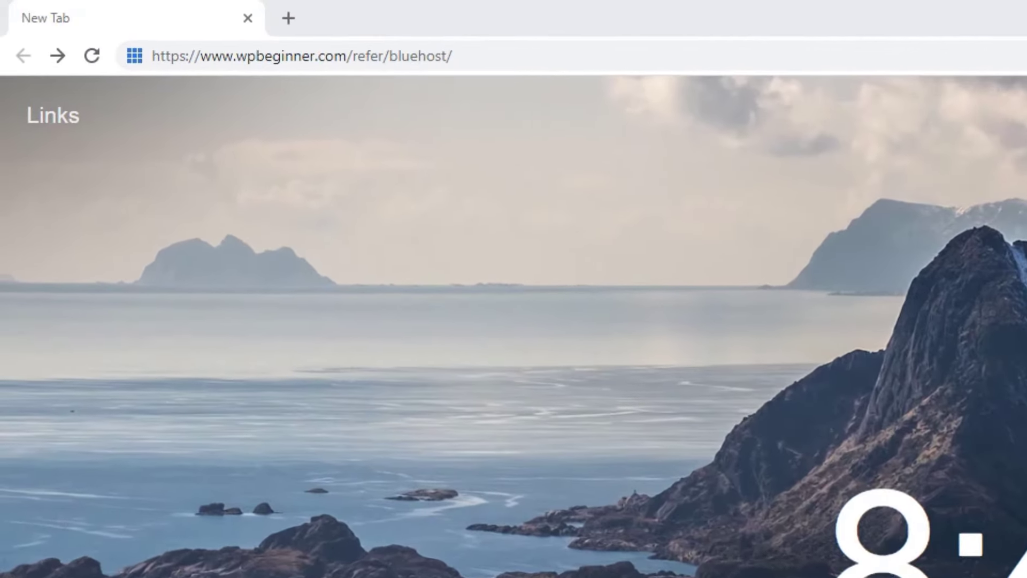
click(626, 64)
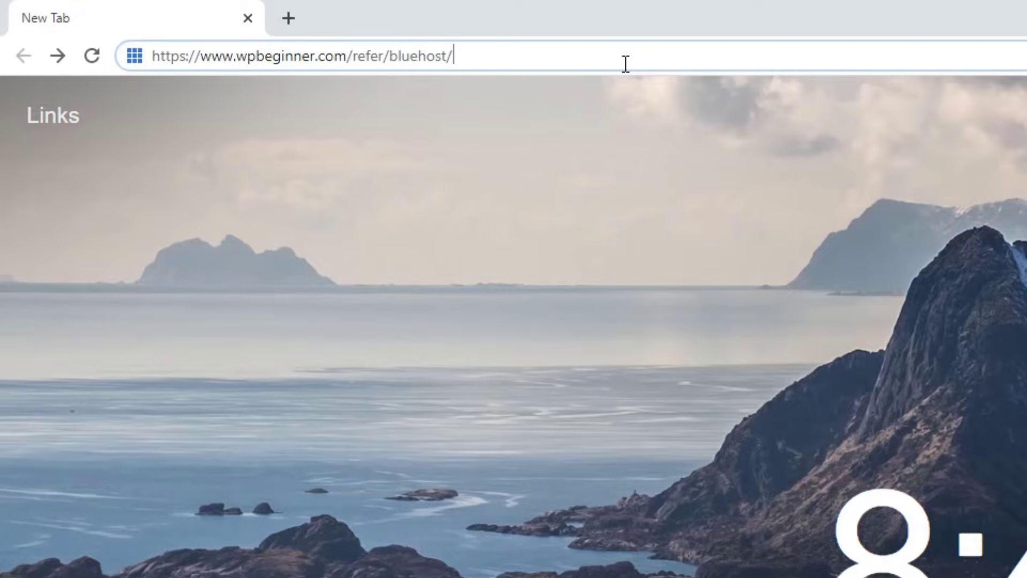
key(Return)
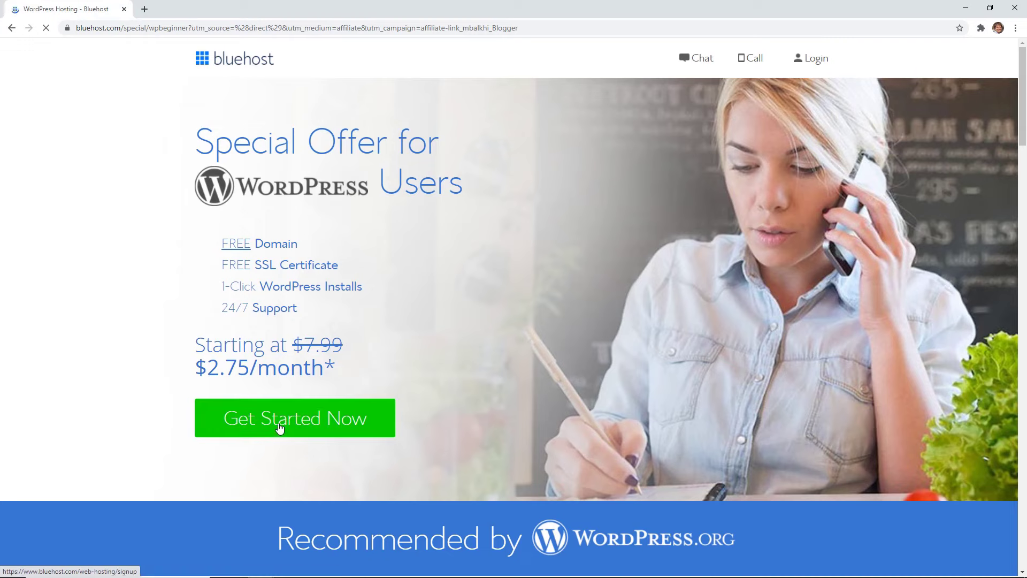
click(279, 428)
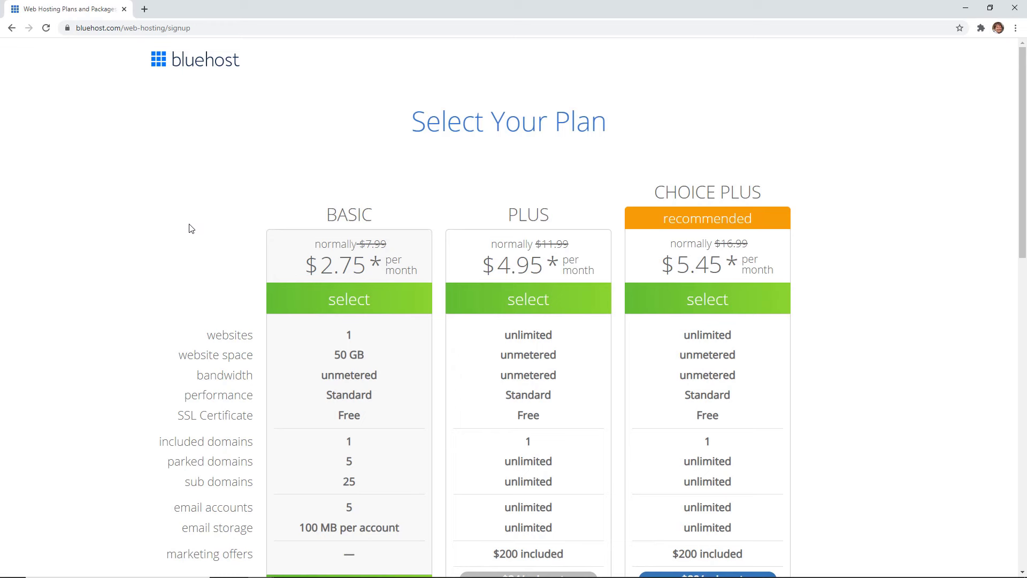
scroll(191, 228, down, 1)
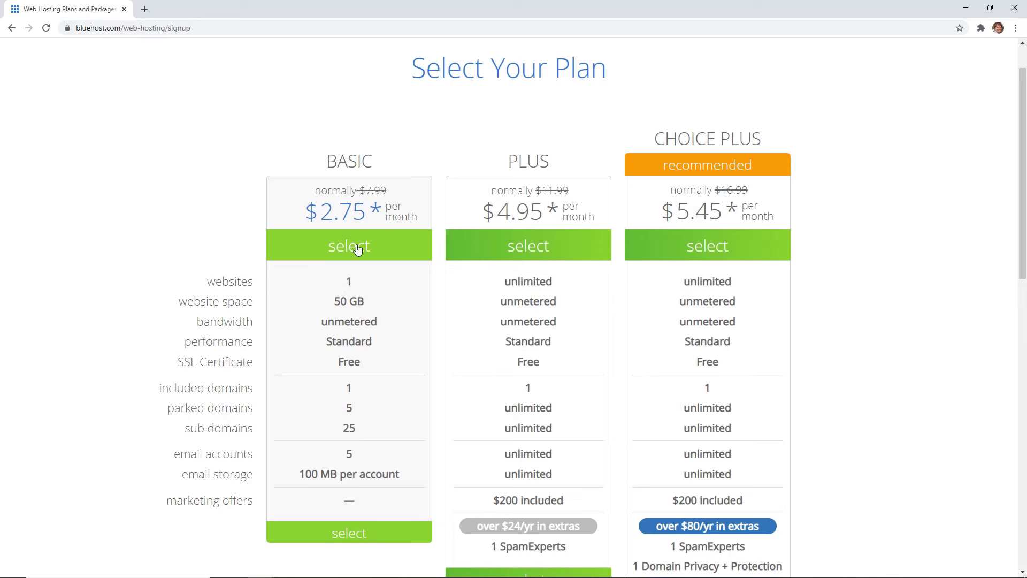
click(377, 533)
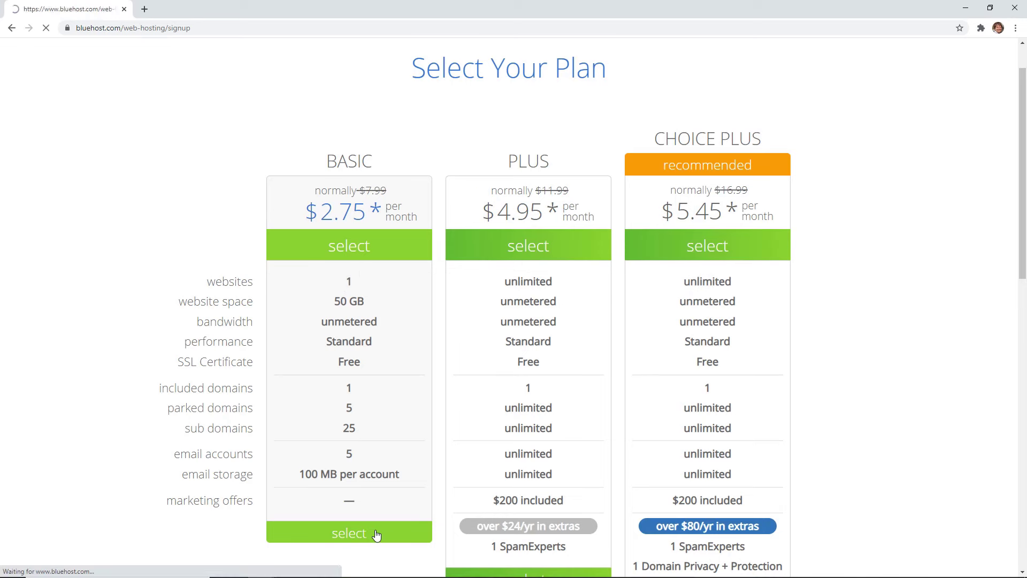
Step: Request the new domain startyournewwpsite.com for the hosting account
click(345, 326)
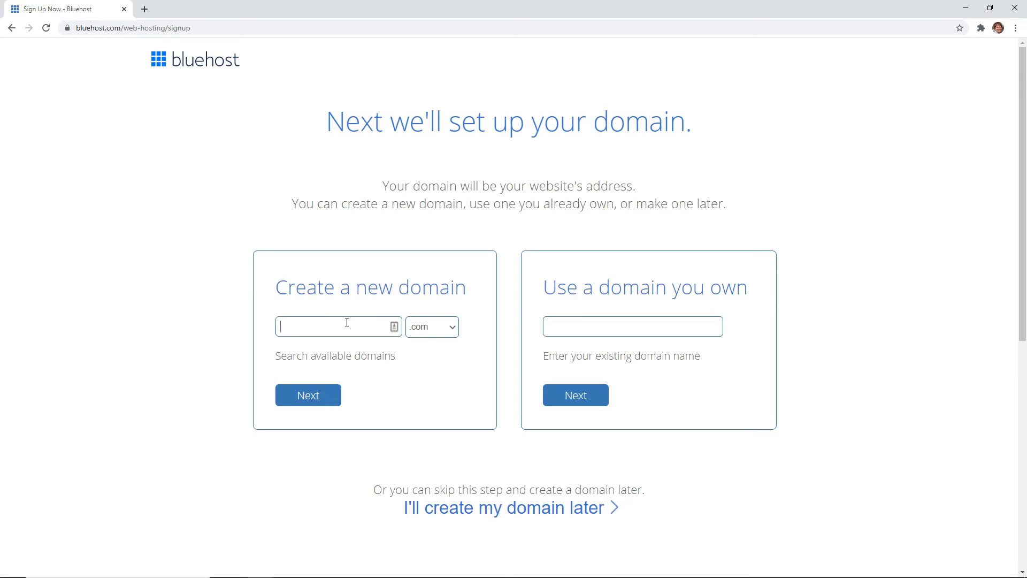
text(startyournewwpsite)
click(314, 396)
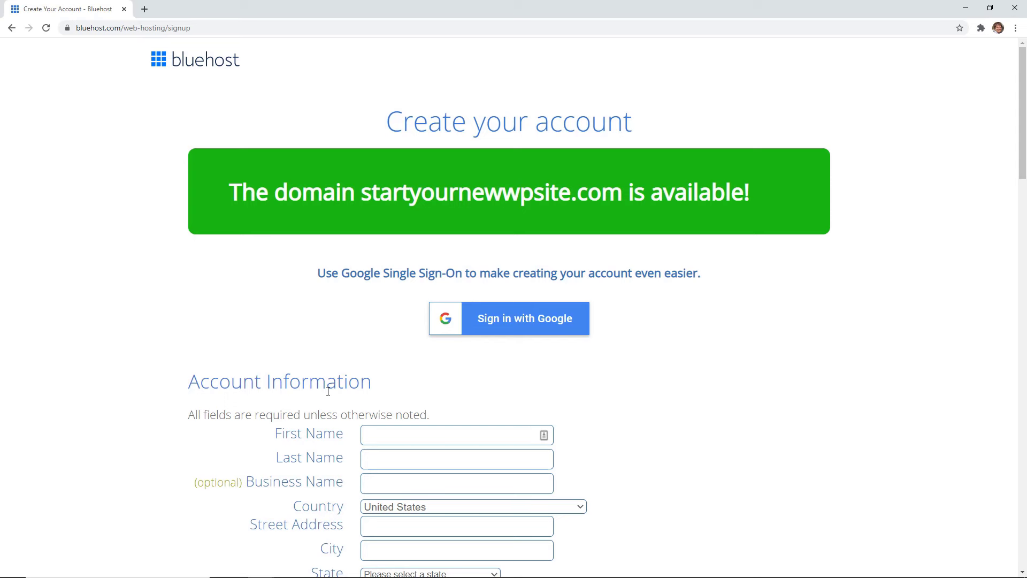
Step: Review the account information fields and the billing periods available for the Basic account plan
scroll(328, 391, down, 5)
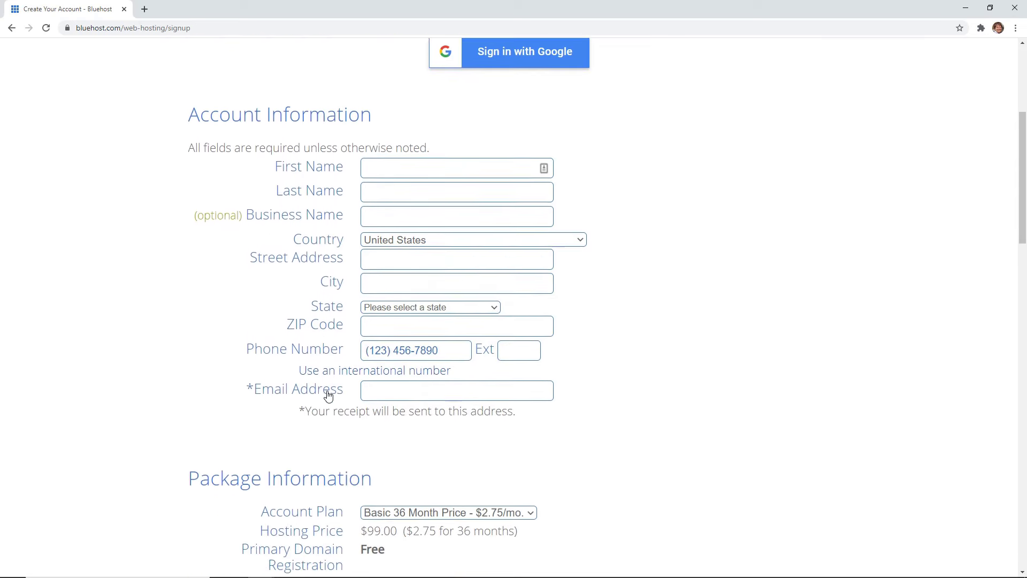
scroll(328, 396, down, 1)
scroll(317, 393, down, 7)
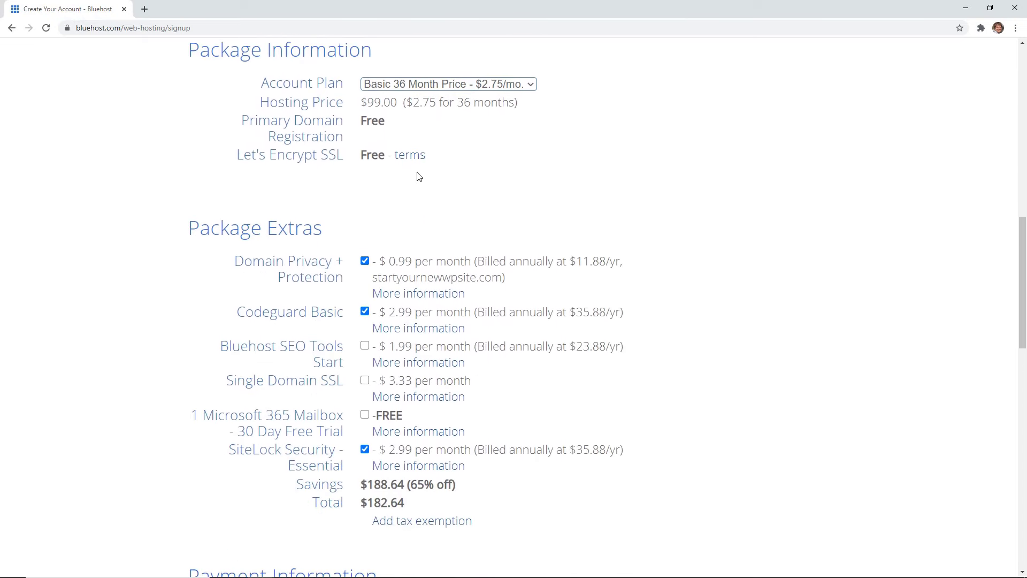
click(426, 88)
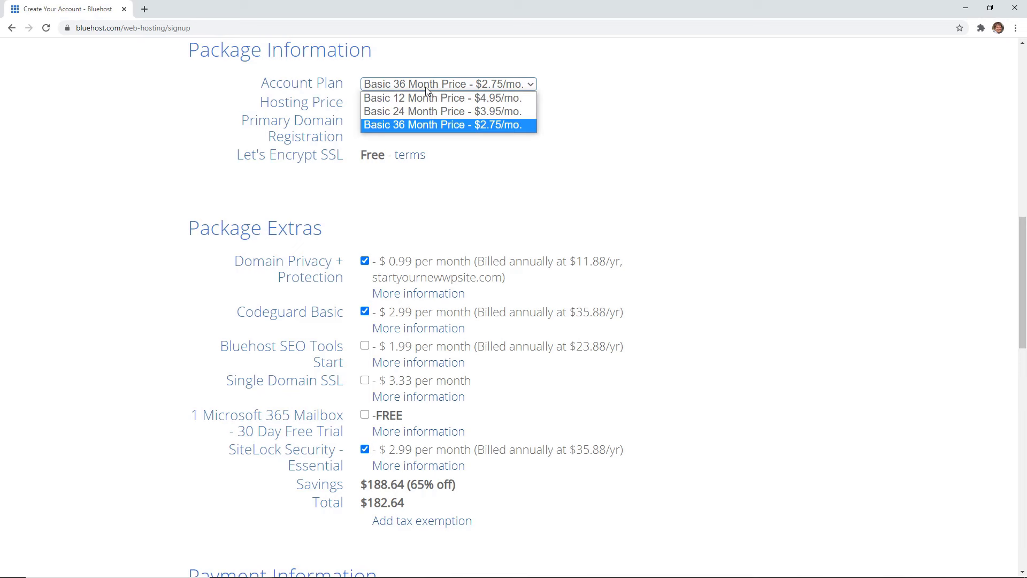
click(425, 87)
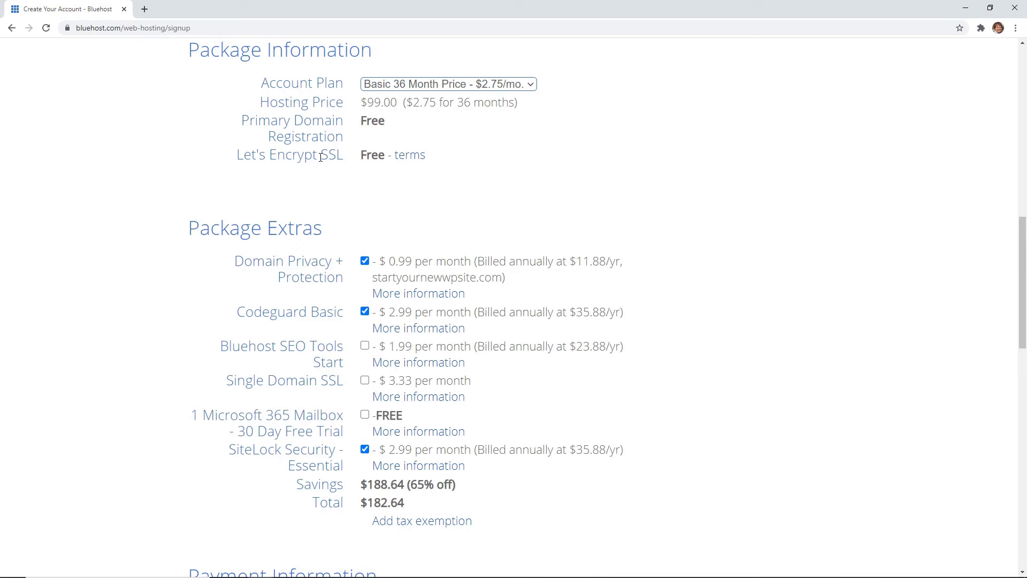
Step: Deselect the Domain Privacy + Protection, Codeguard Basic and SiteLock Security - Essential package extras, and review the payment section
scroll(320, 157, down, 2)
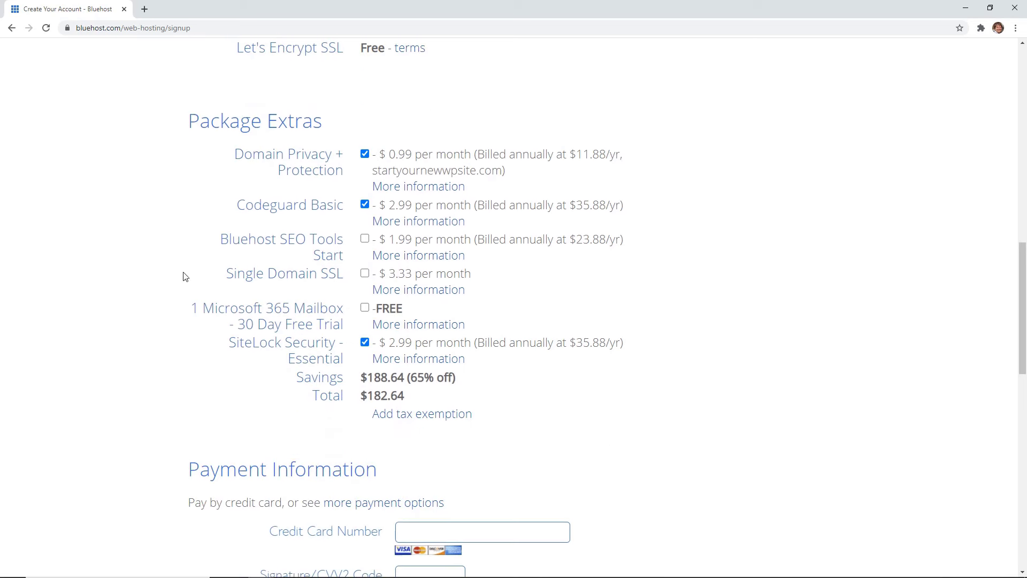
click(365, 154)
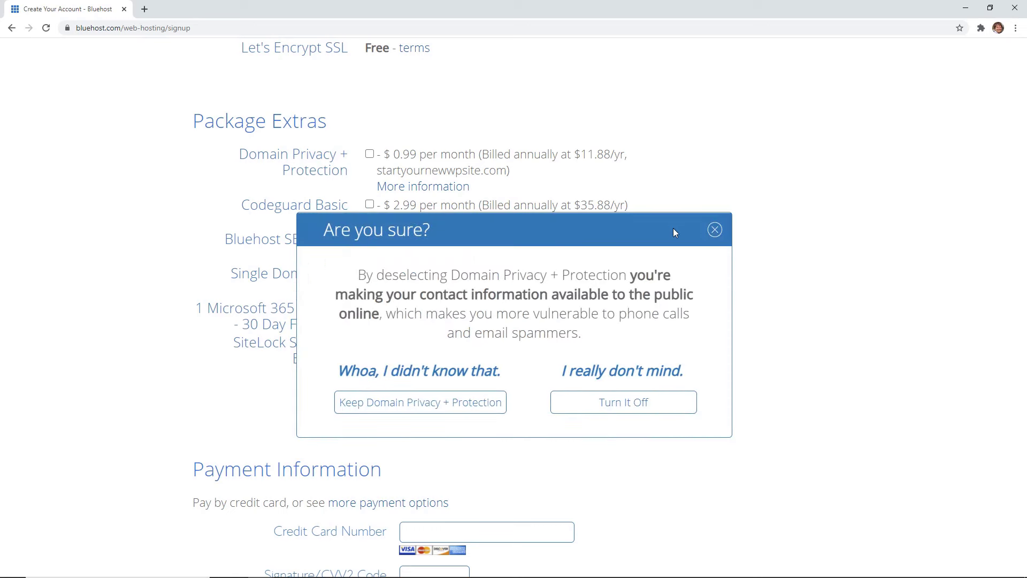
click(714, 230)
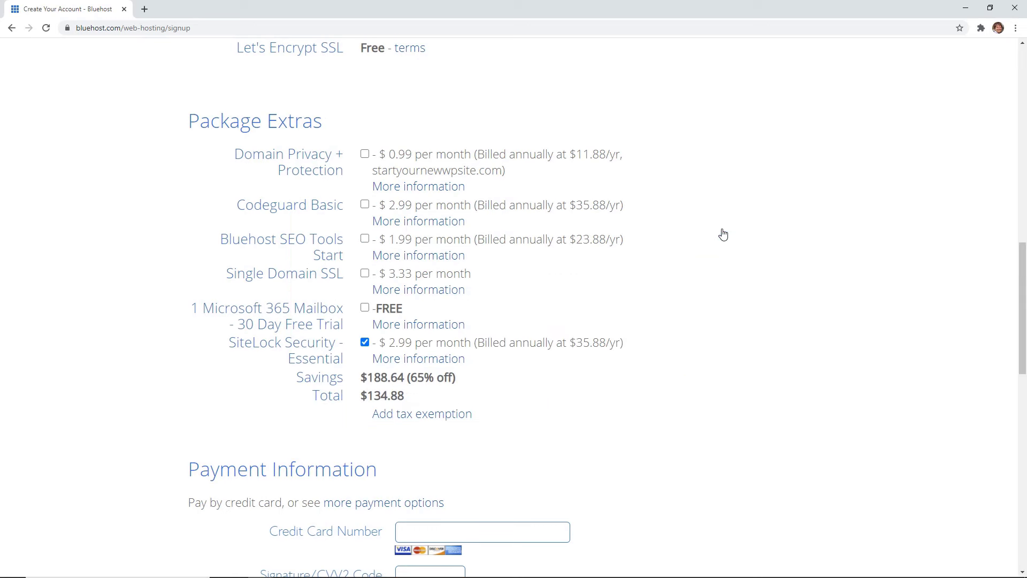
click(365, 342)
scroll(305, 360, down, 4)
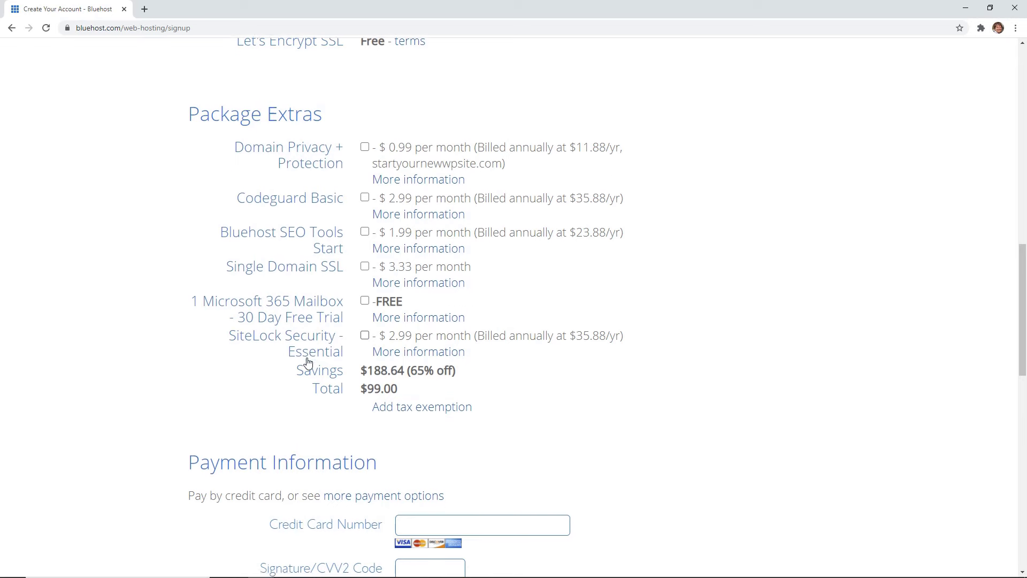
scroll(251, 368, down, 4)
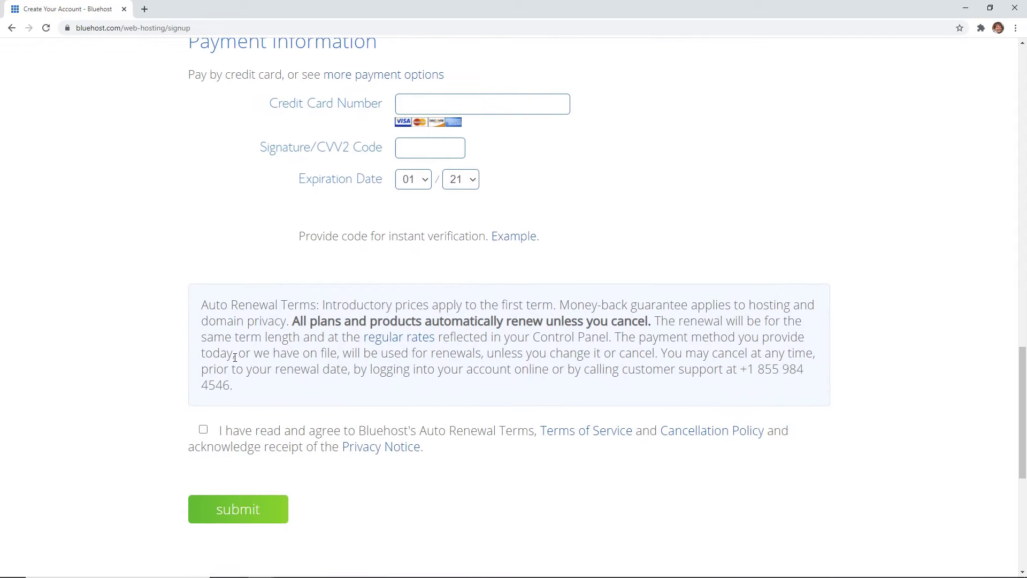
scroll(173, 364, down, 2)
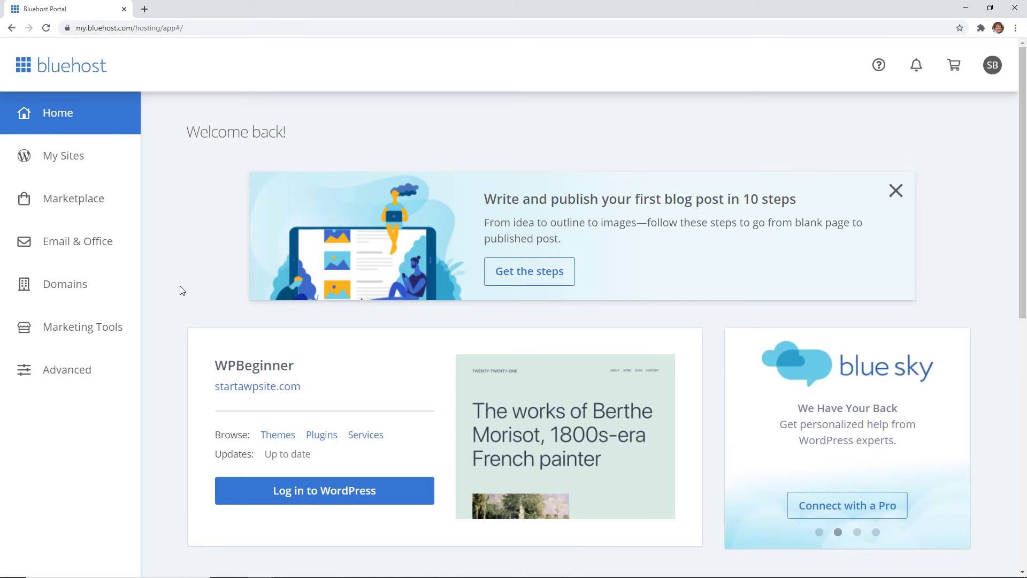
Step: Log in to WordPress for startawpsite.com from the Bluehost portal and view the site's public page
click(309, 501)
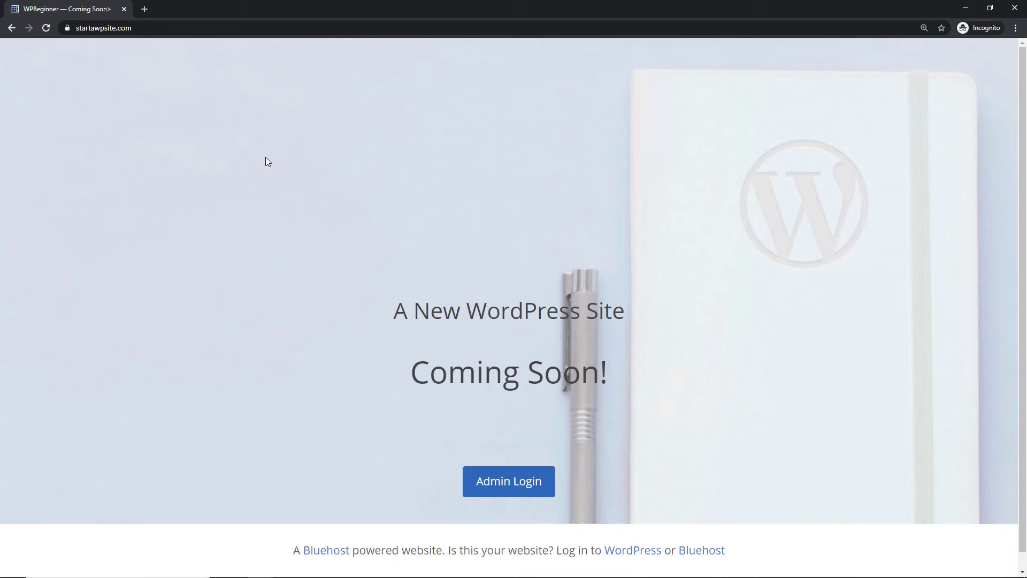
scroll(270, 171, down, 1)
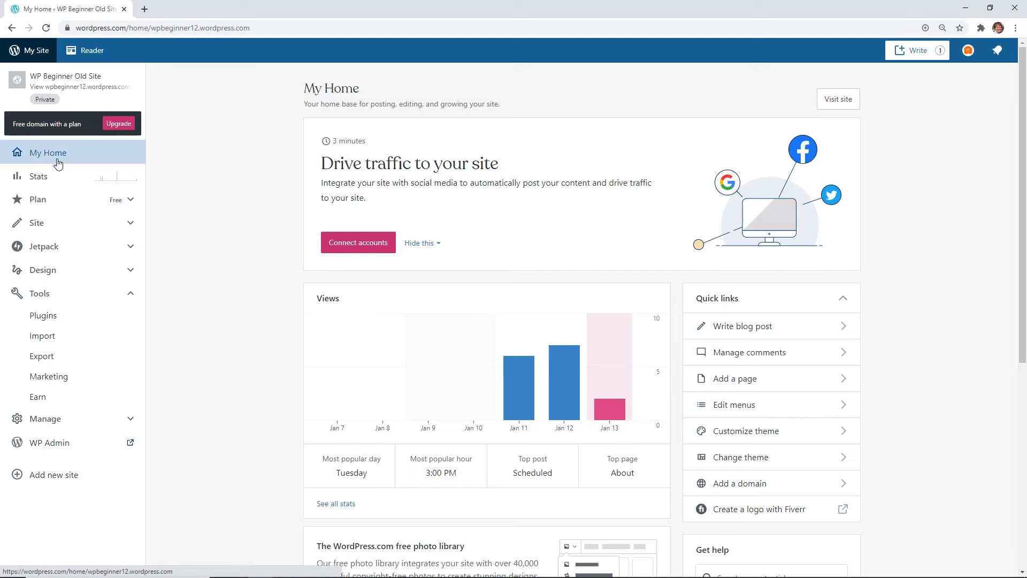
Step: Export all content from the old WordPress.com site and save the export as a zip file
click(91, 292)
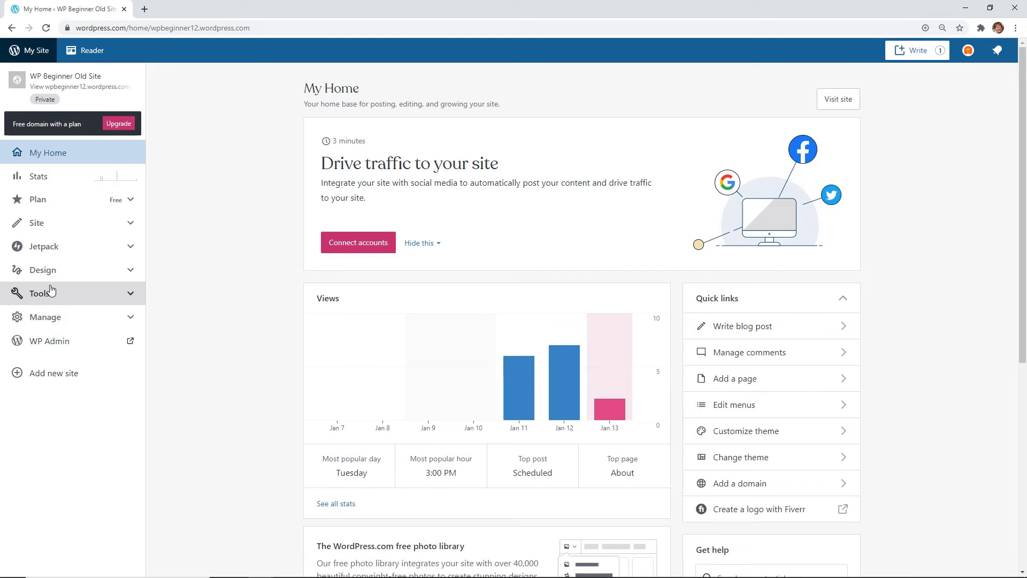
click(51, 303)
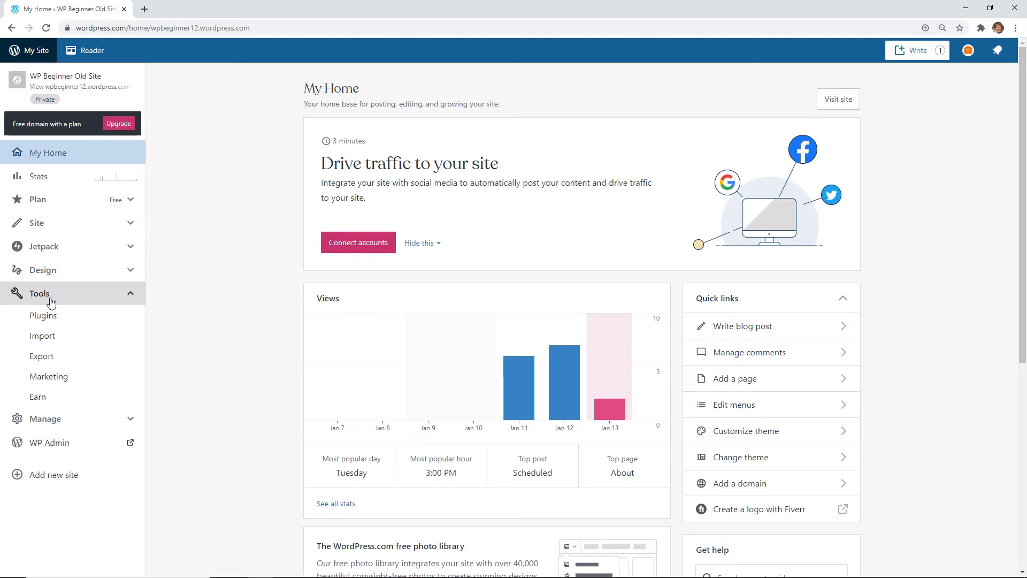
click(46, 361)
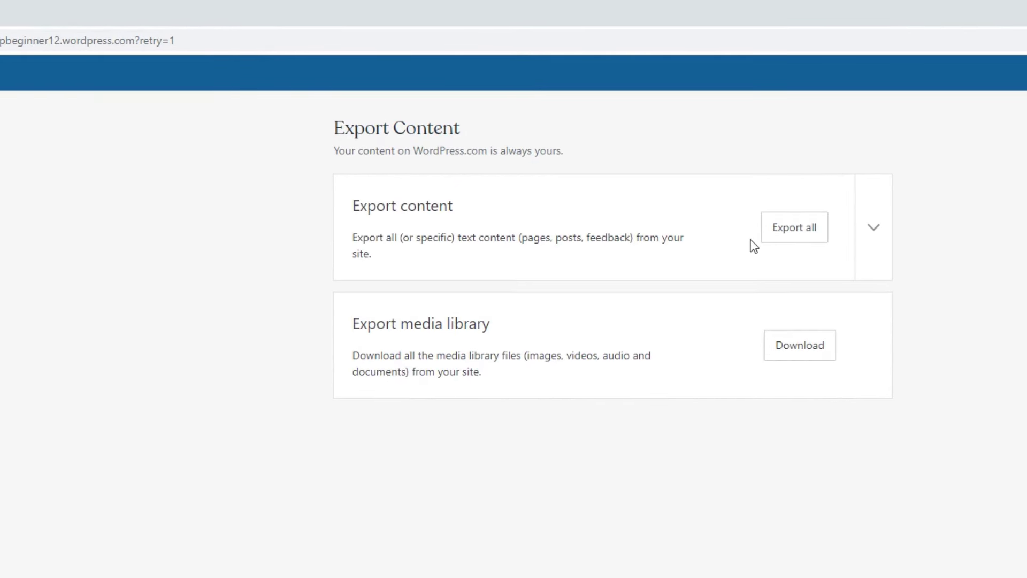
click(800, 234)
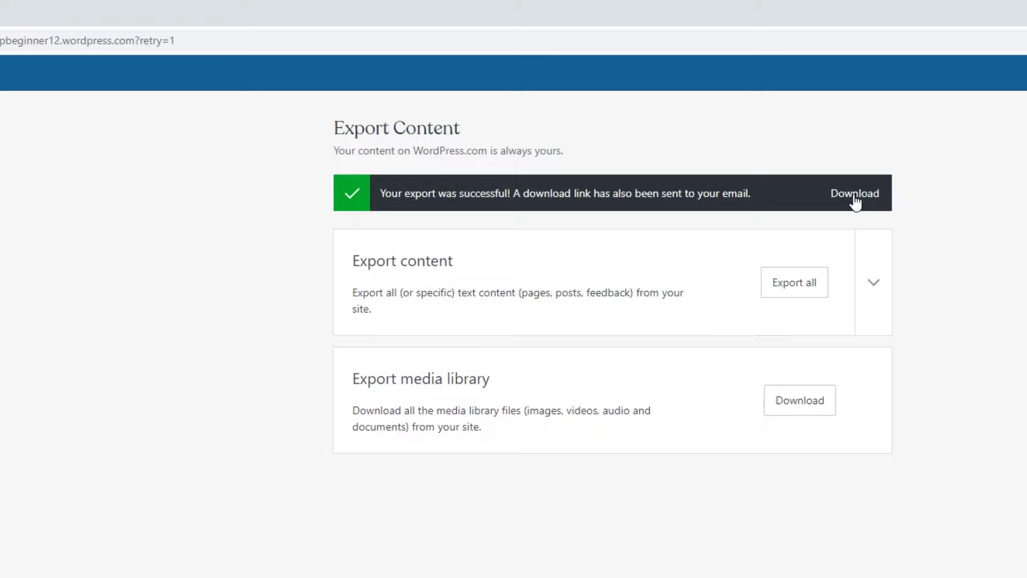
click(854, 195)
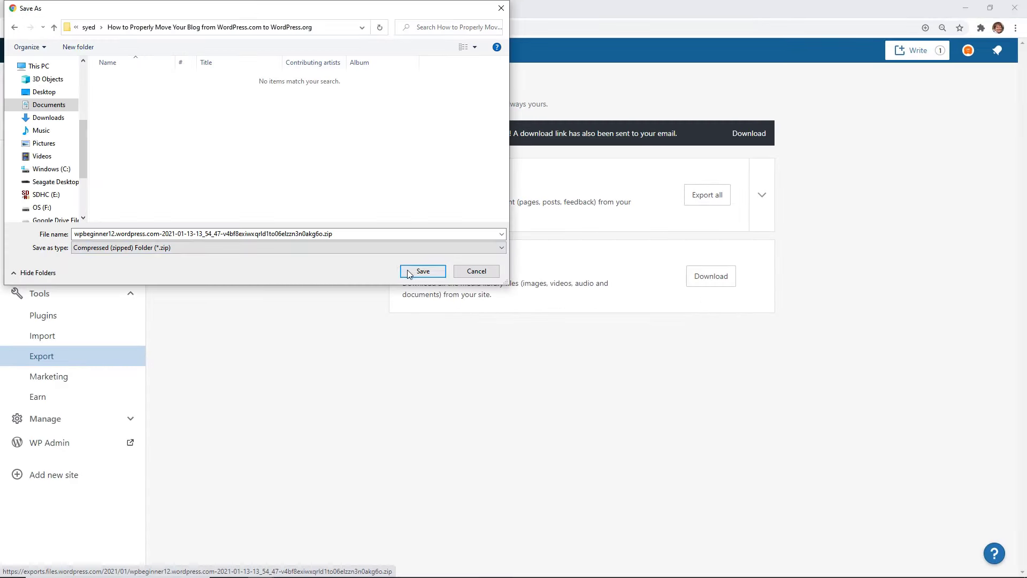
click(422, 271)
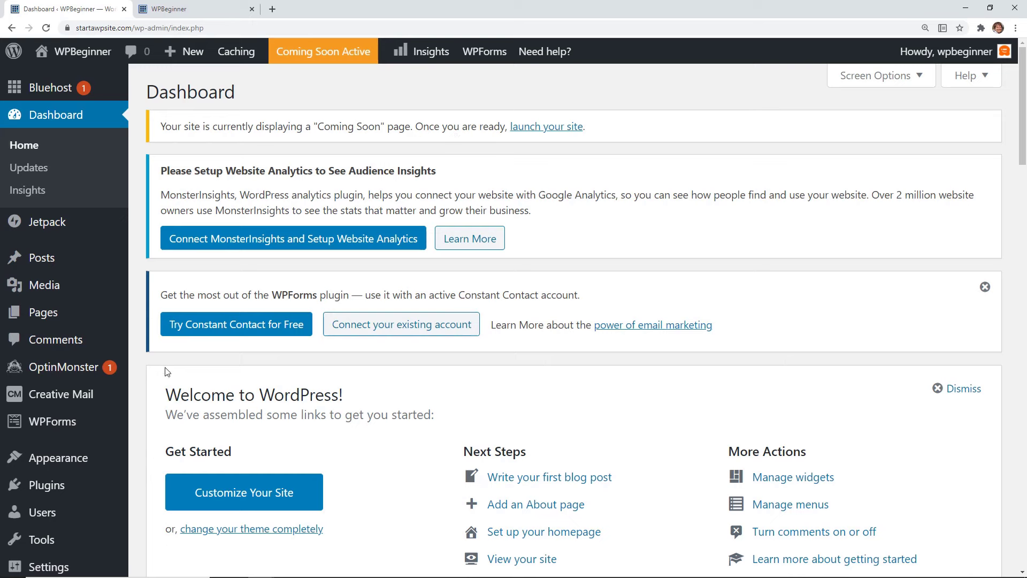
Step: Install the WordPress importer on the startawpsite.com site and run it
mouse_move(56, 542)
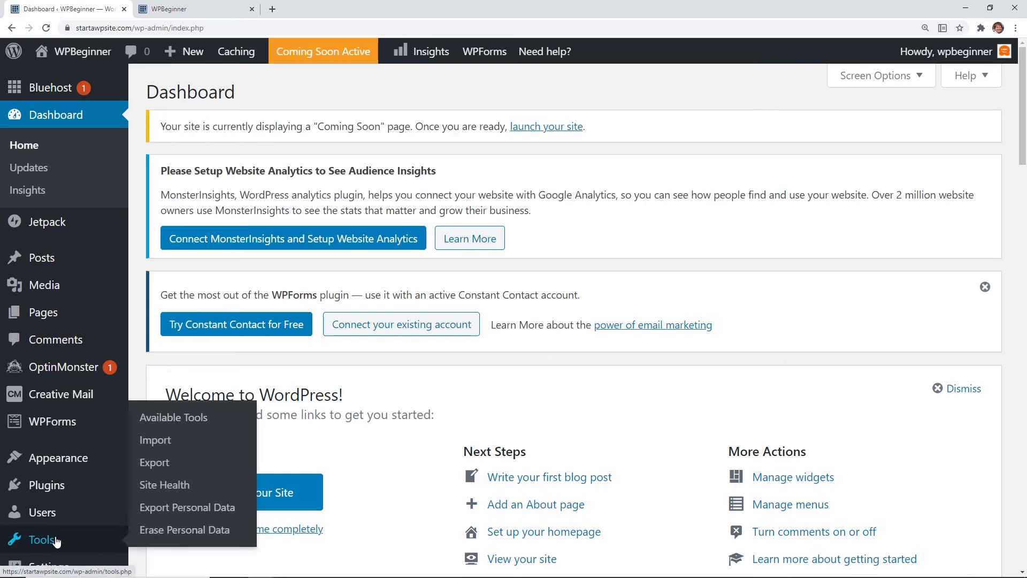
click(155, 439)
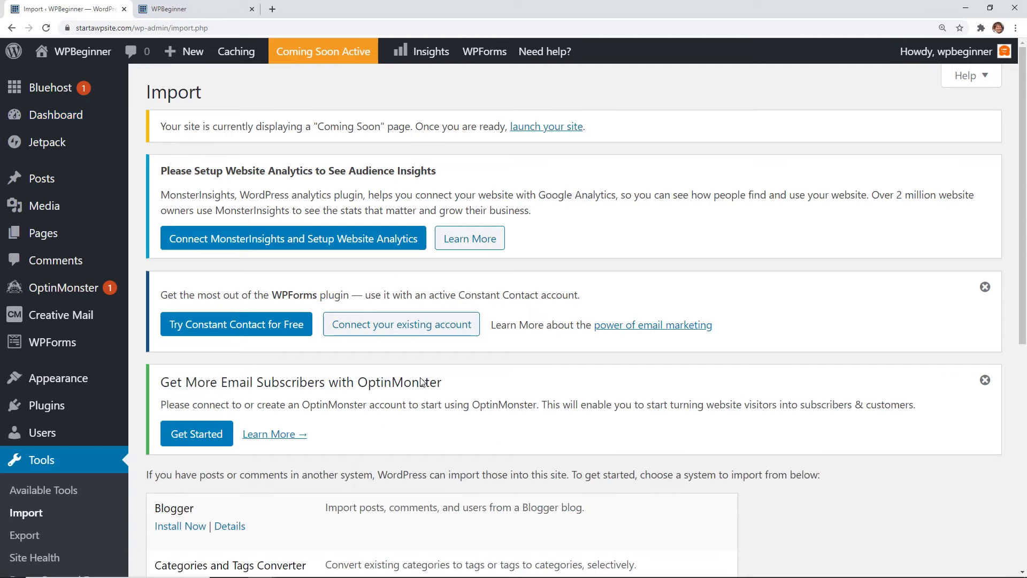
scroll(419, 377, down, 2)
scroll(420, 380, down, 2)
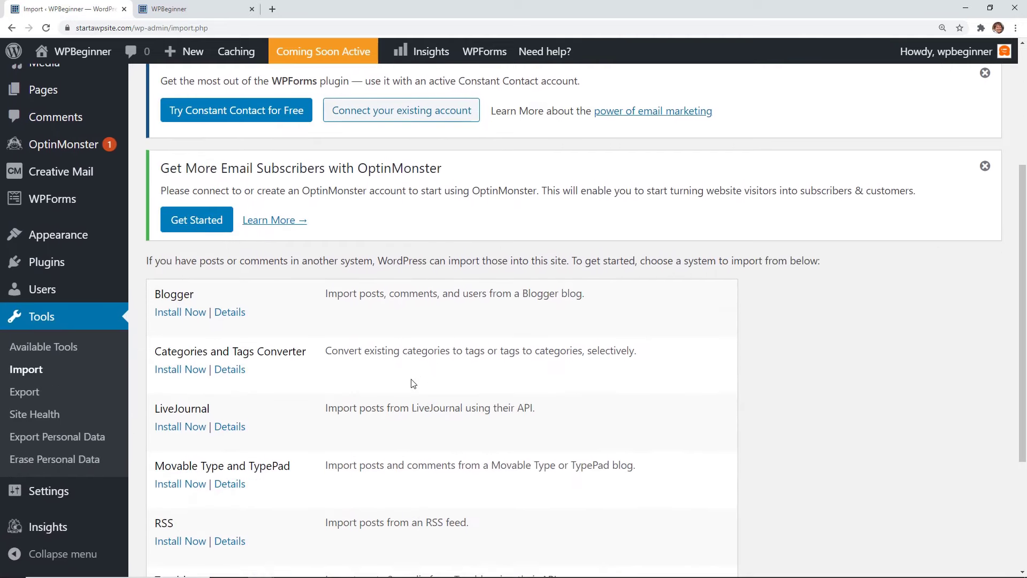
scroll(364, 385, down, 4)
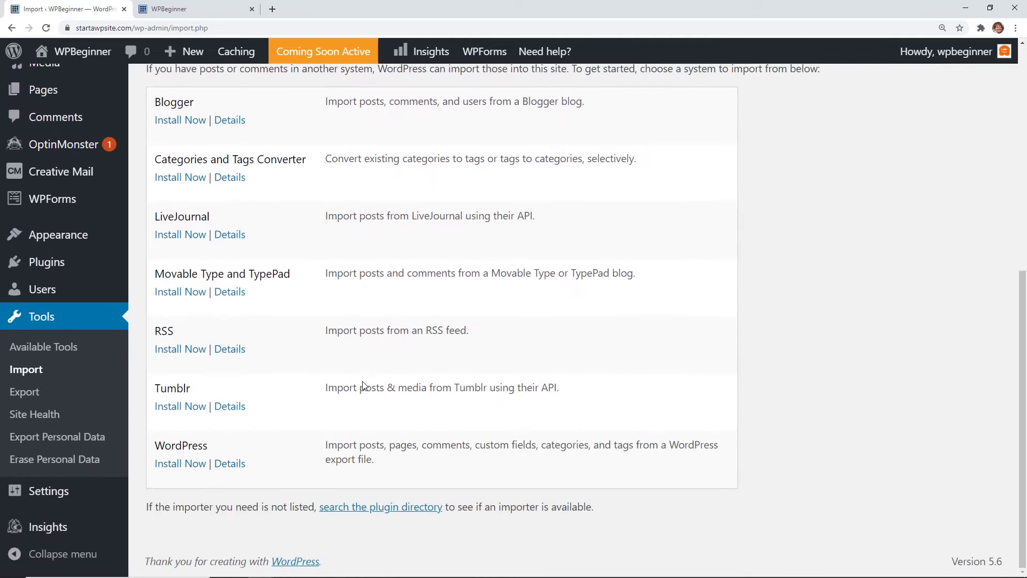
click(179, 465)
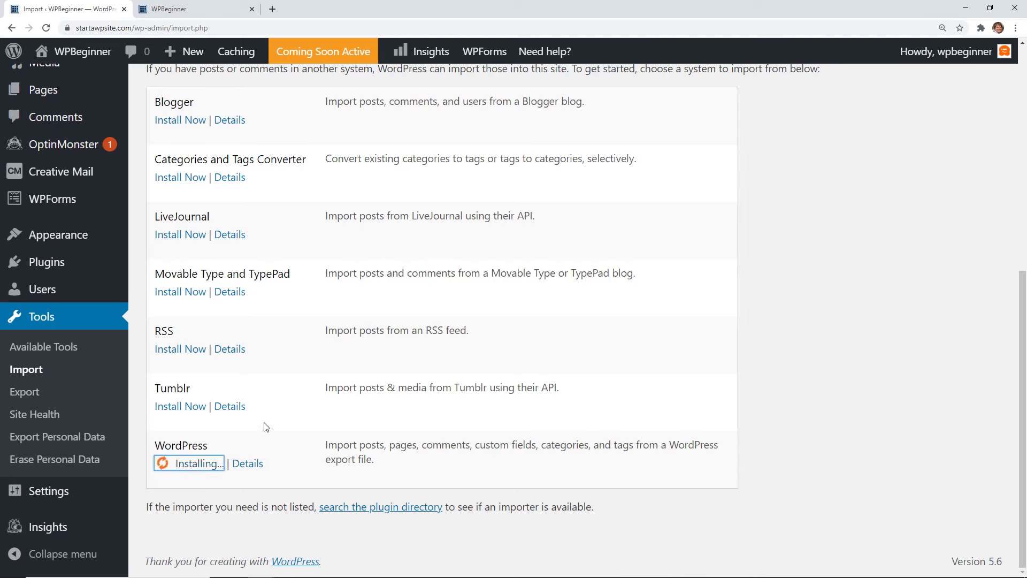
click(188, 464)
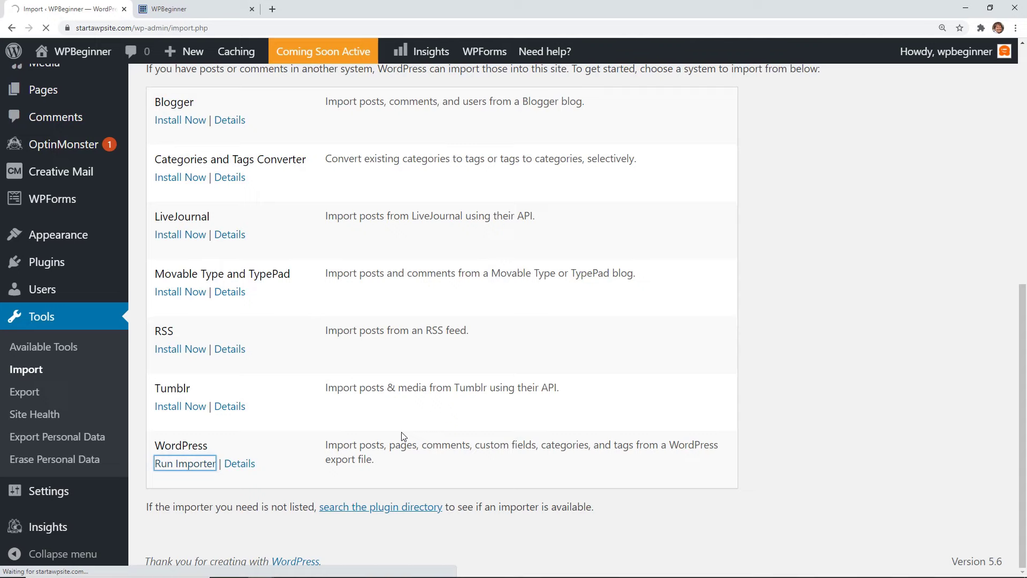
Step: Extract the exported wpbeginner12.wordpress.com zip file into the "How to Properly Move Your Blog from WordPress.com to WordPress.org" folder
scroll(769, 228, down, 1)
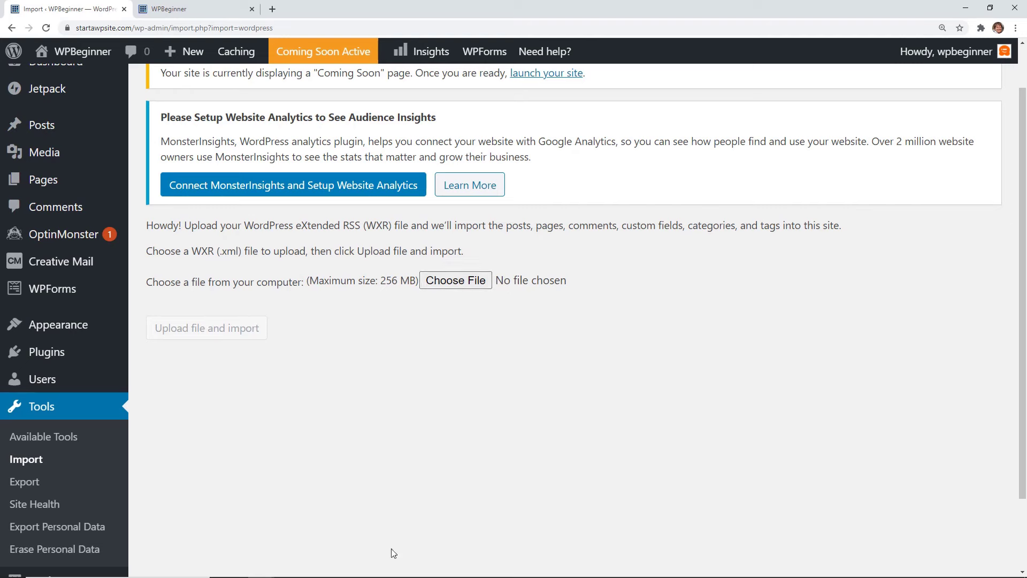
mouse_move(241, 571)
click(270, 543)
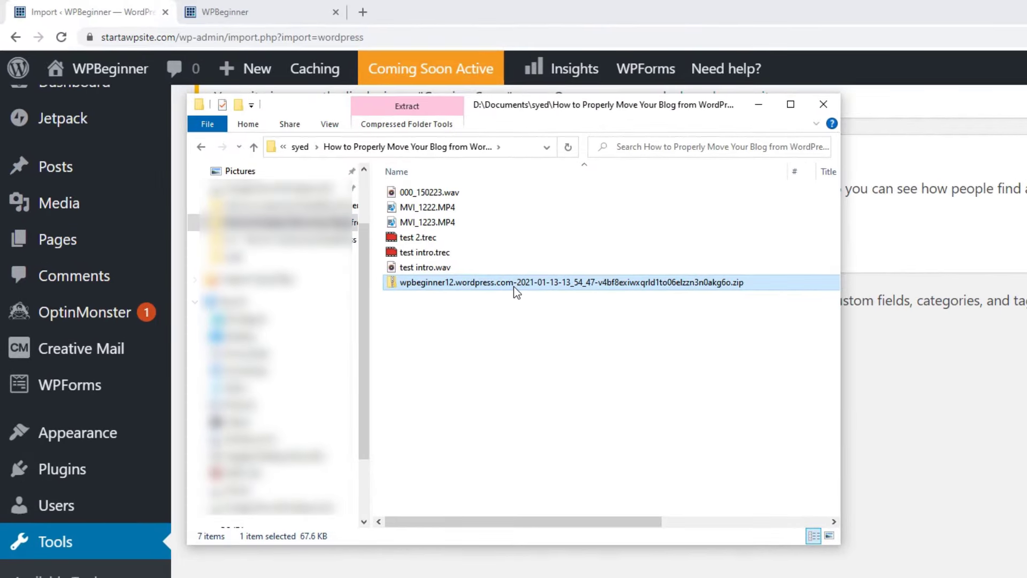
click(405, 124)
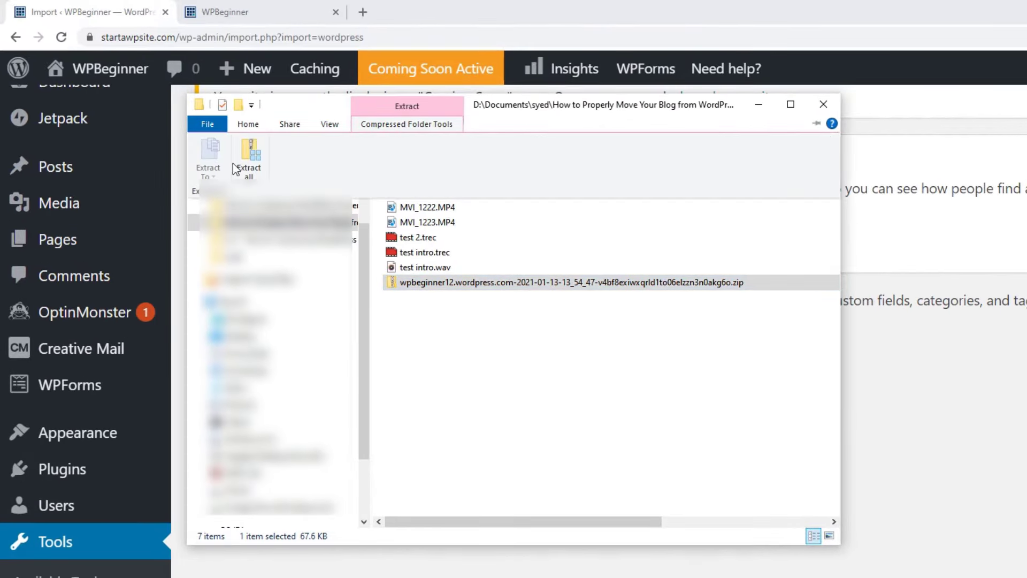
click(242, 174)
click(932, 270)
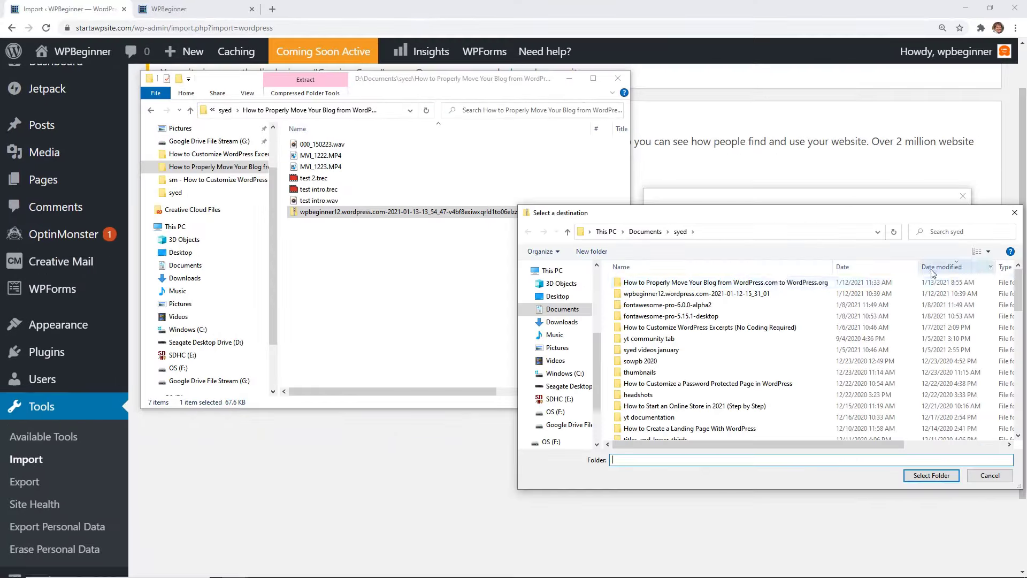
double_click(772, 281)
click(932, 476)
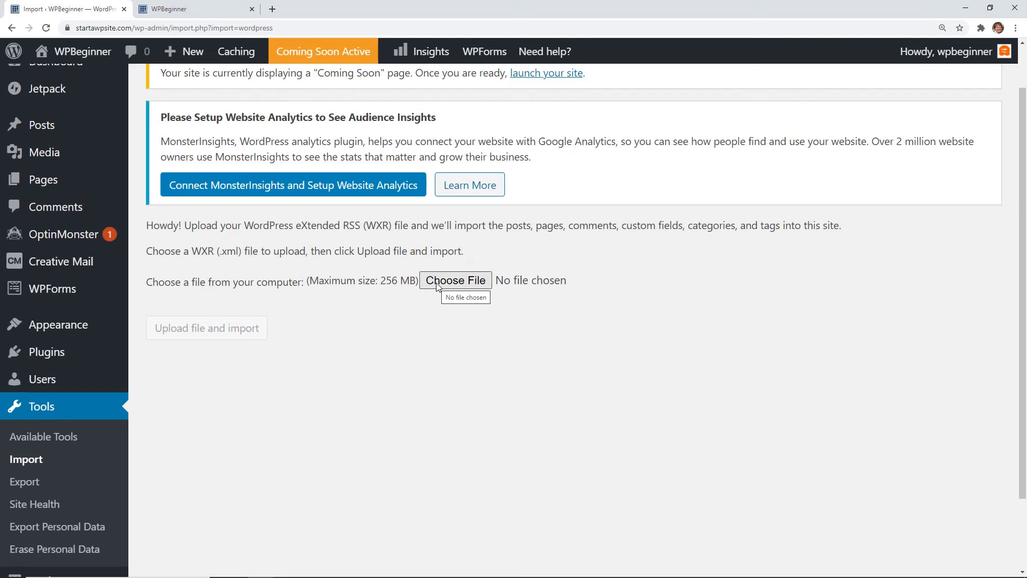
Step: Upload the extracted XML export file and import it, assigning posts to the existing user wpbeginner and including file attachments
click(454, 281)
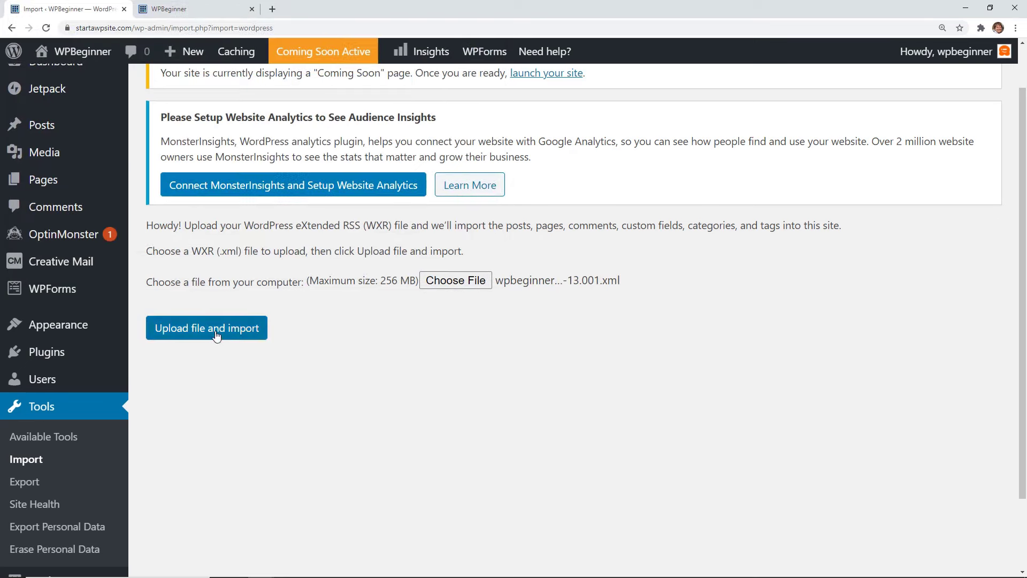
click(217, 335)
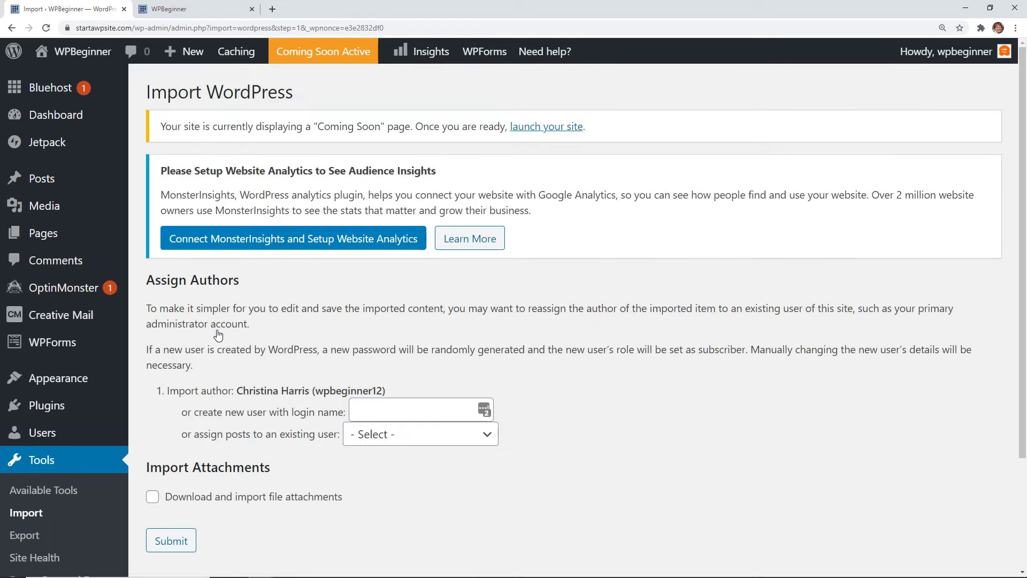
scroll(218, 335, down, 2)
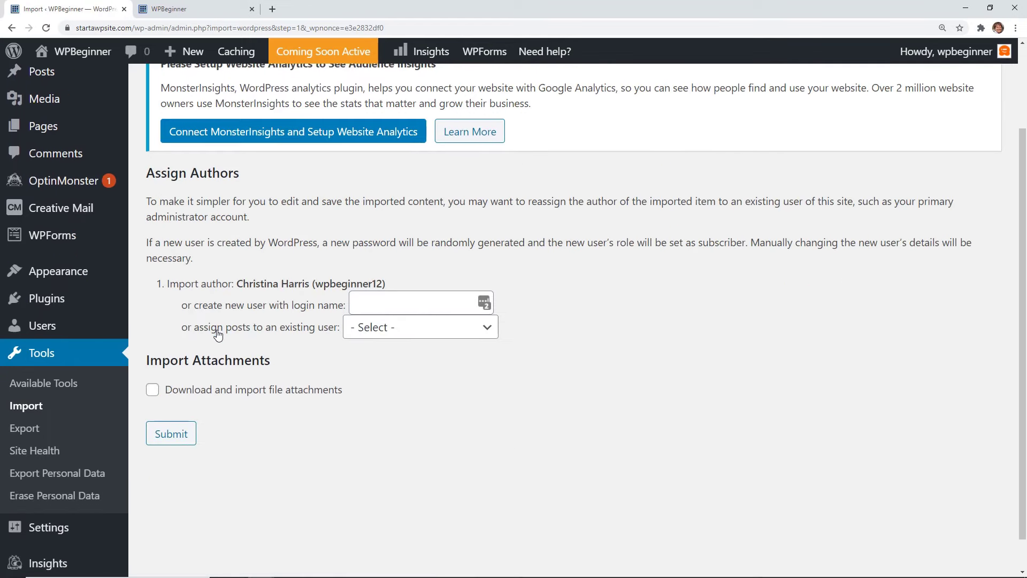
scroll(217, 335, down, 1)
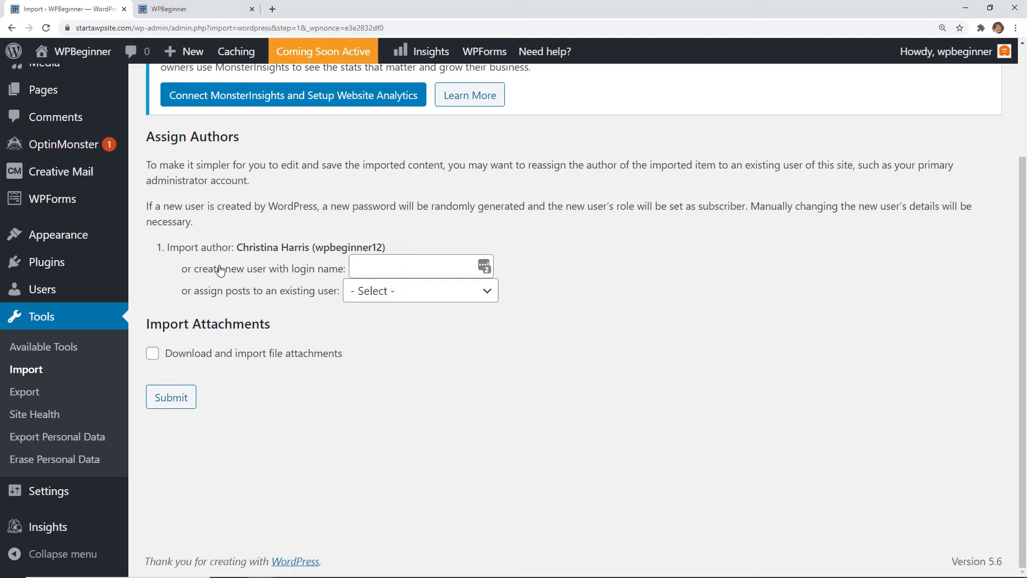
click(396, 298)
click(394, 327)
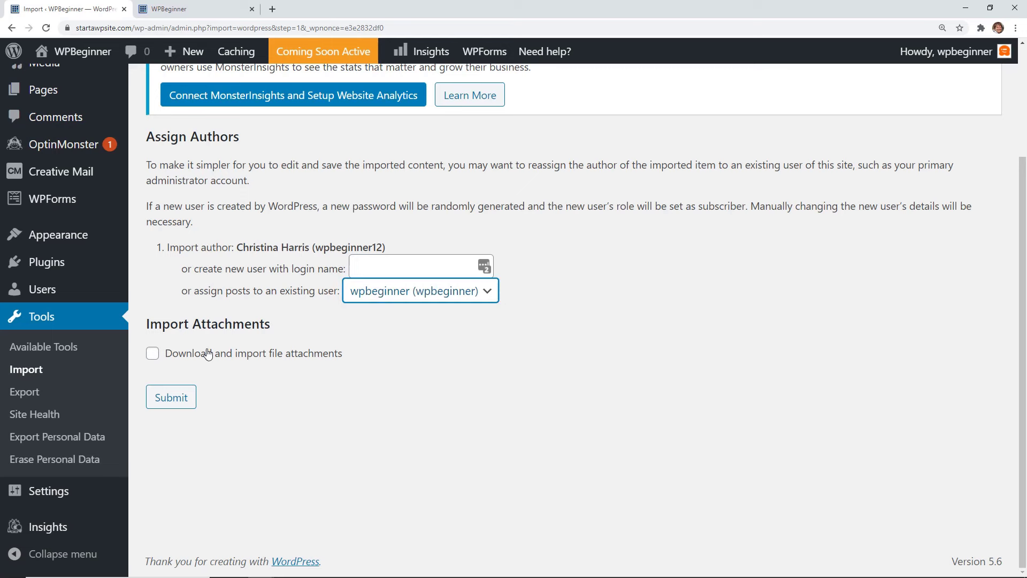
click(153, 354)
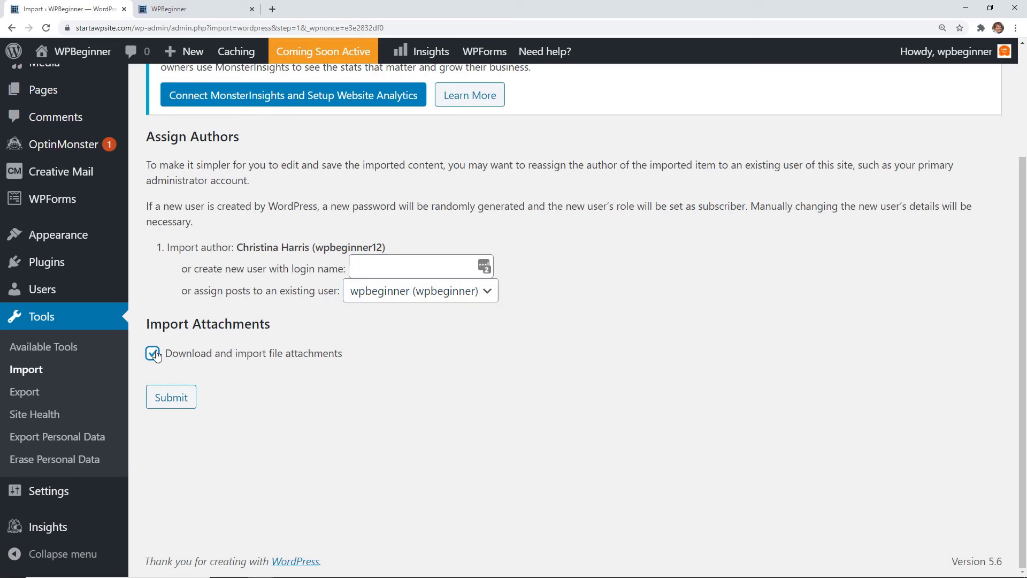
click(171, 397)
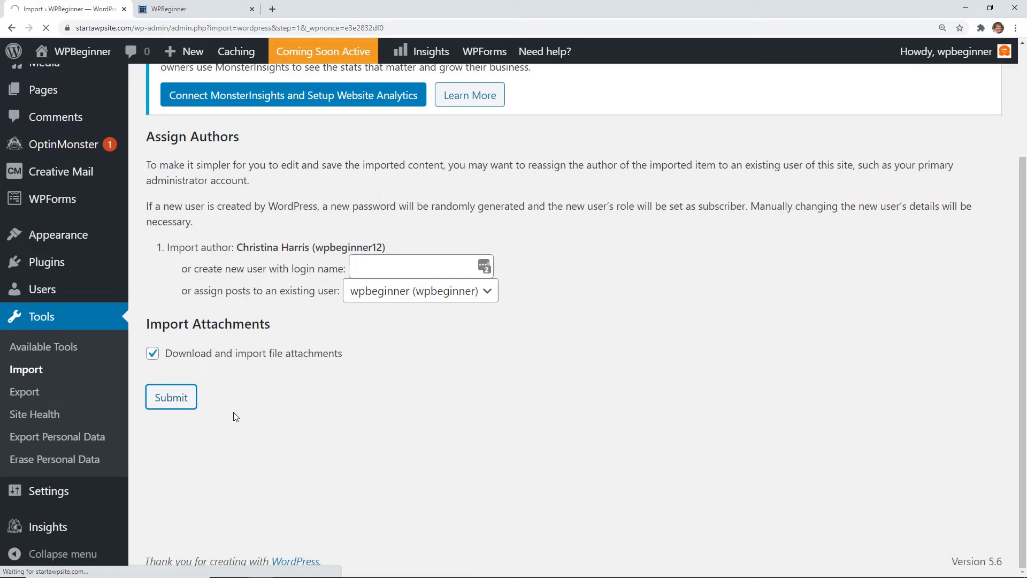
Step: View the new site's public page in a separate tab to check the imported posts, and open the posts list in the admin area
mouse_move(69, 51)
right_click(62, 79)
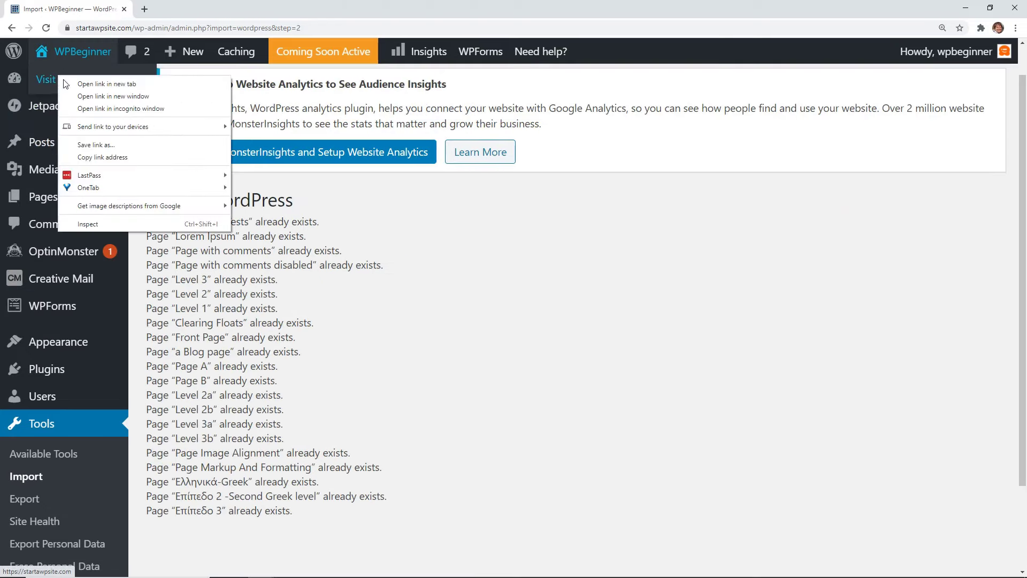
click(65, 84)
click(165, 11)
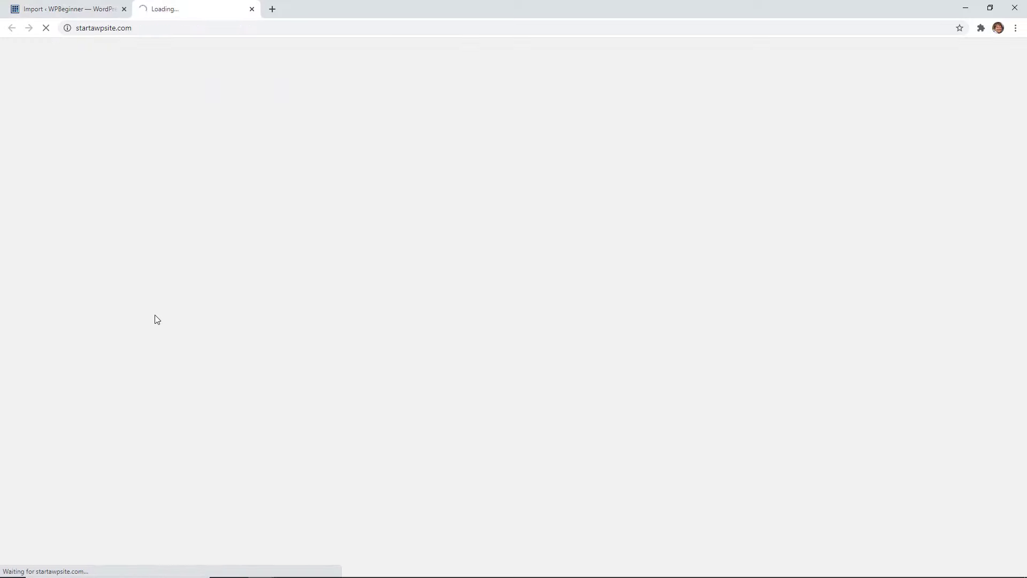
scroll(201, 318, down, 5)
scroll(201, 318, down, 15)
scroll(202, 319, down, 20)
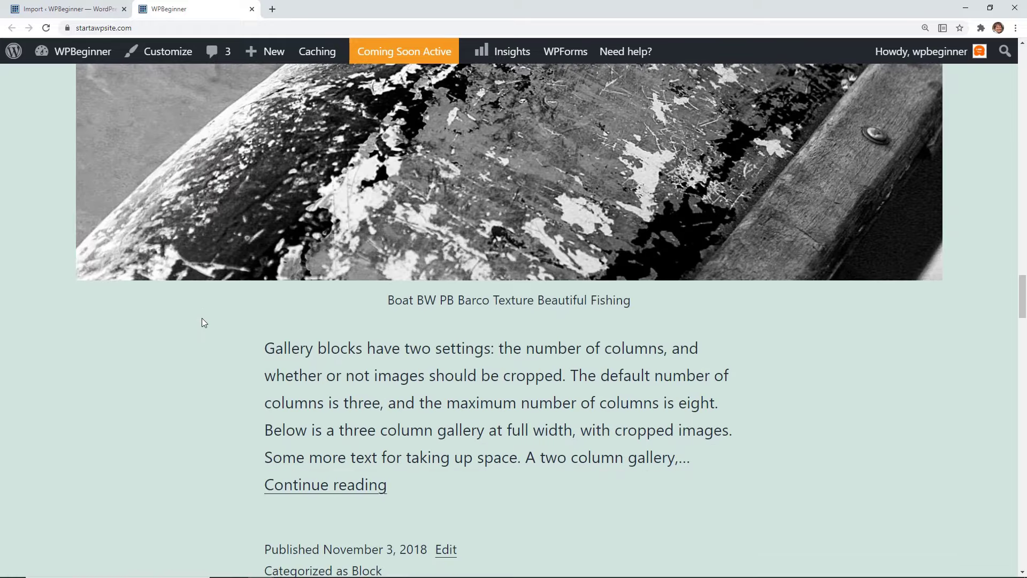
scroll(202, 319, down, 20)
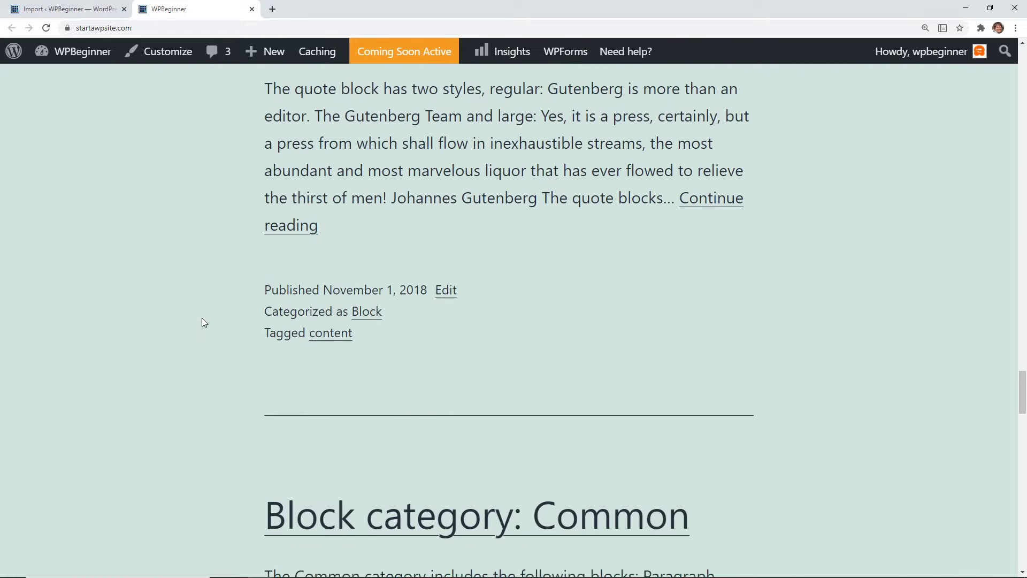
scroll(202, 321, down, 3)
key(Home)
click(87, 12)
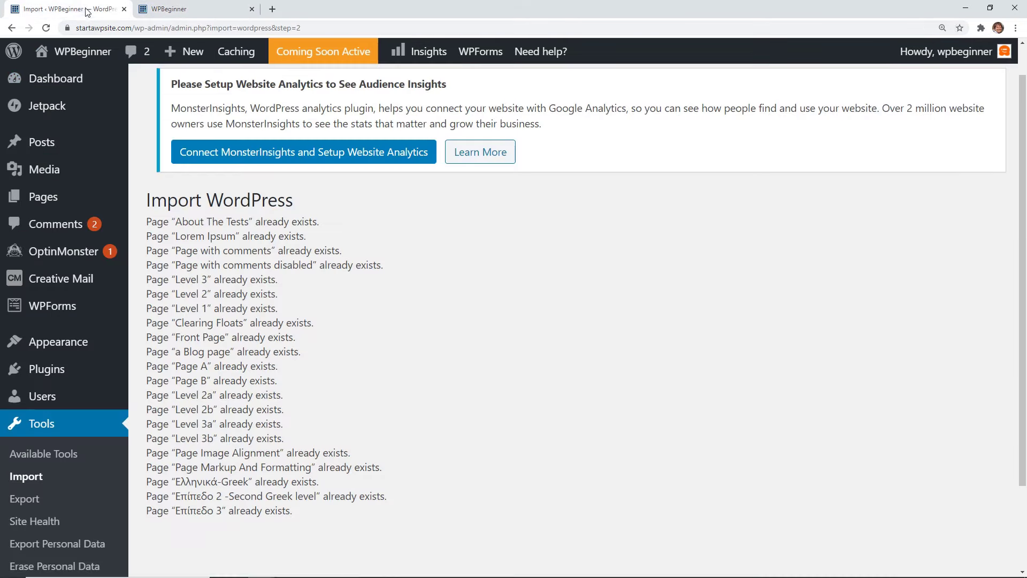
click(45, 143)
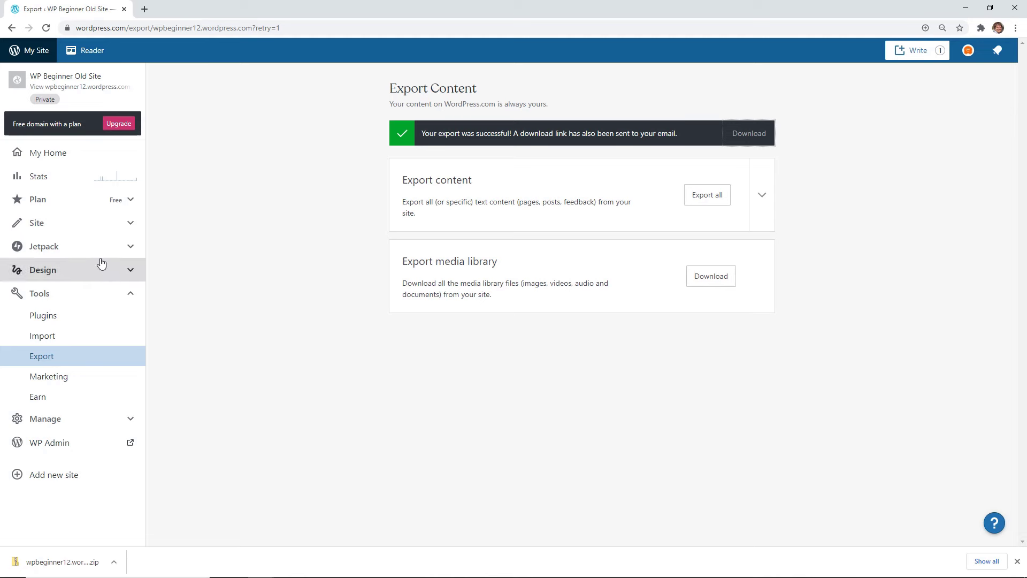
Step: Set the old WordPress.com site's privacy to Private in its general settings and save
click(136, 418)
click(44, 500)
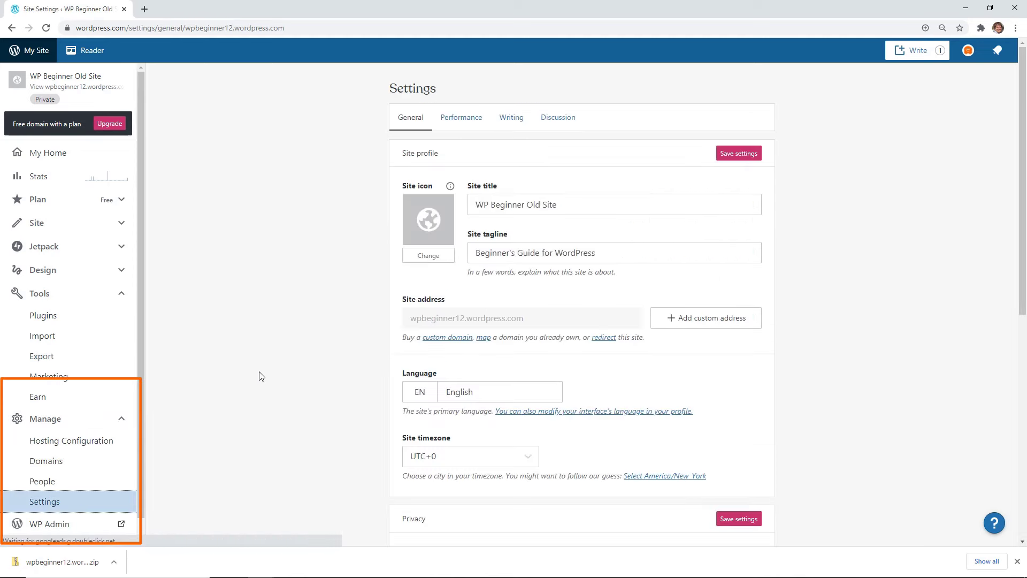
scroll(321, 369, down, 4)
scroll(321, 340, down, 1)
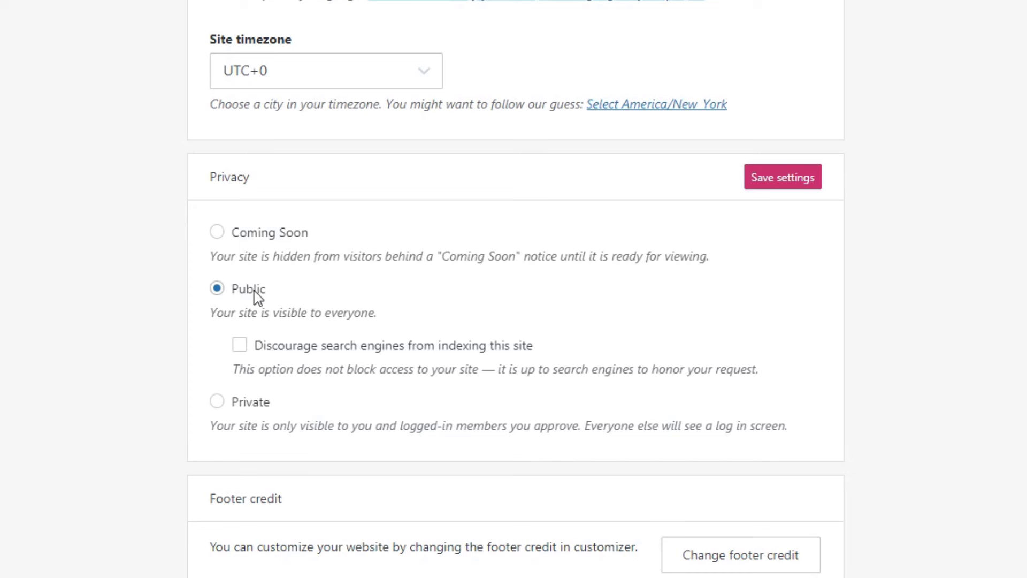
click(216, 402)
click(785, 185)
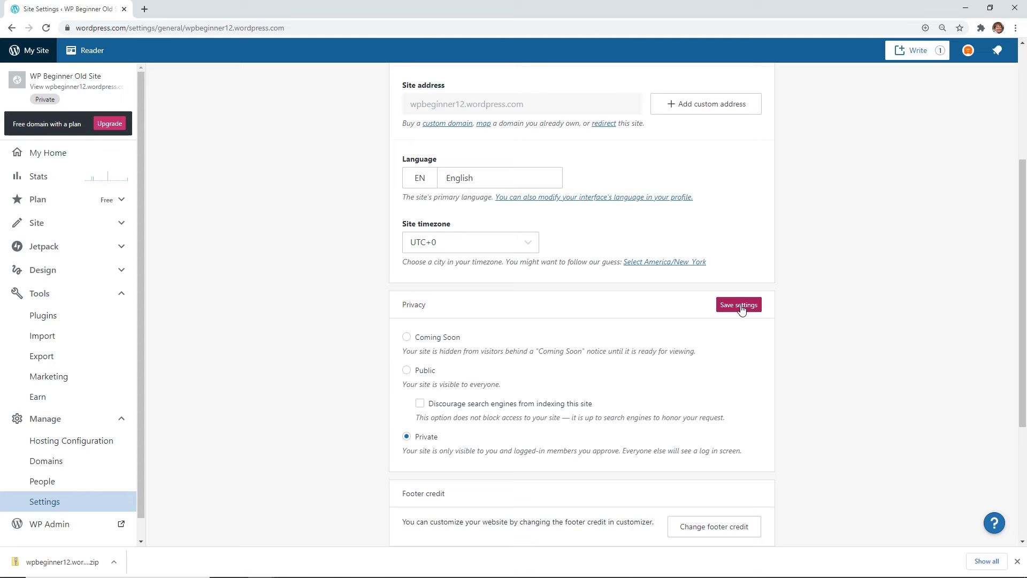
Step: Switch the old site's privacy to Public and save the settings
click(408, 371)
scroll(383, 371, up, 2)
click(738, 412)
Step: Open the redirect option for the old site's address and submit example.com as the domain to redirect to
scroll(364, 402, up, 2)
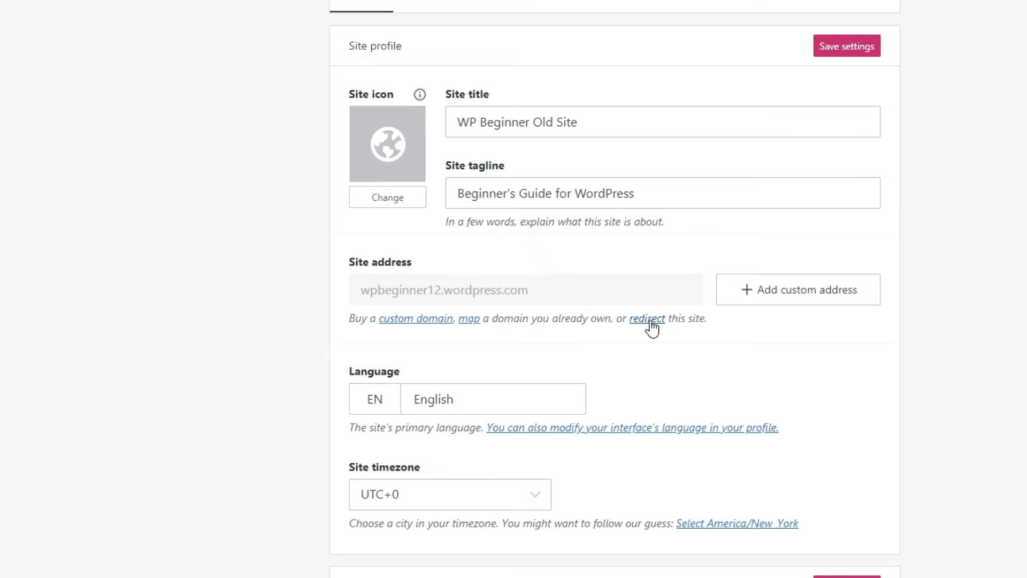
click(630, 379)
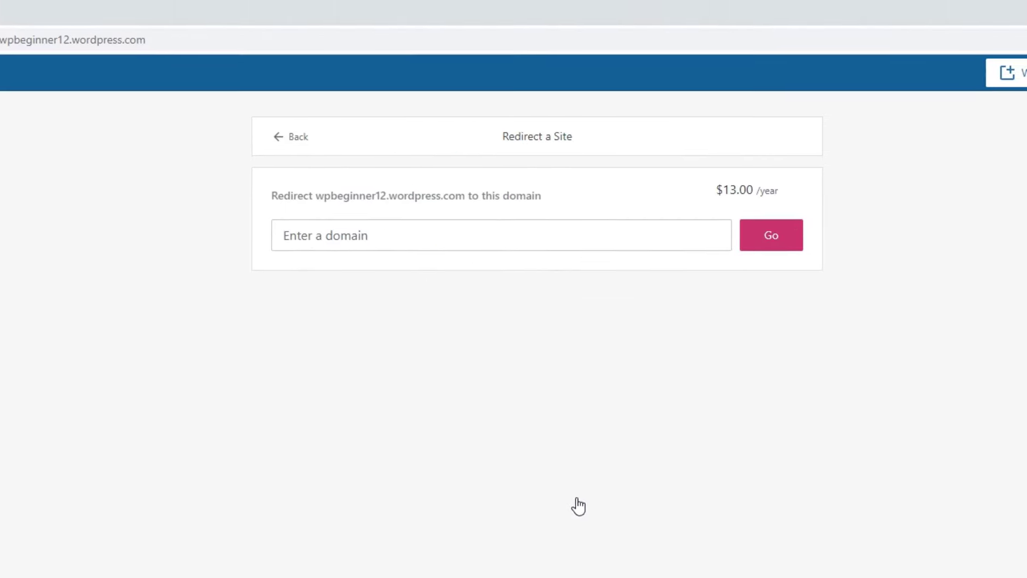
click(383, 236)
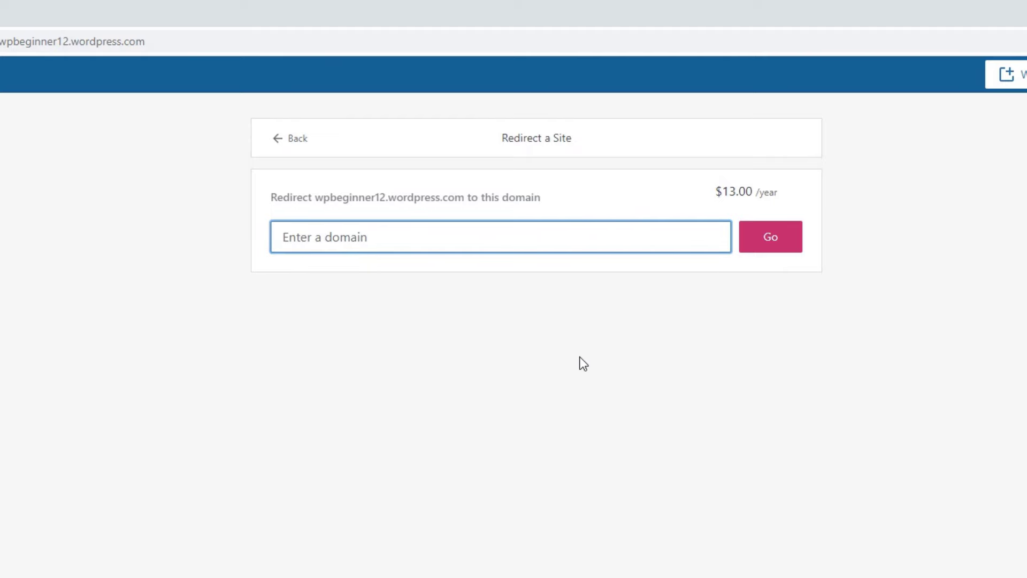
text(example.com)
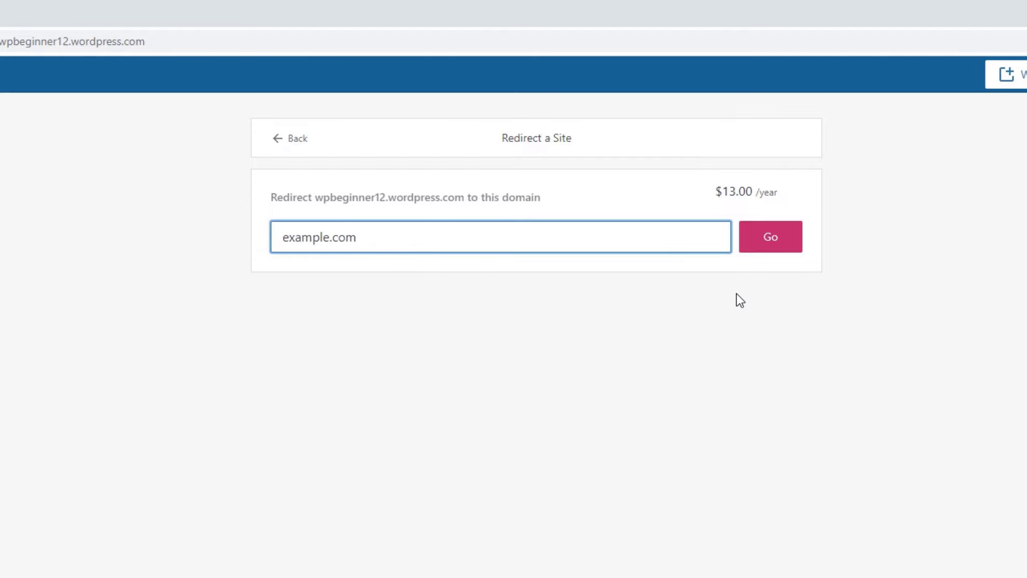
click(786, 234)
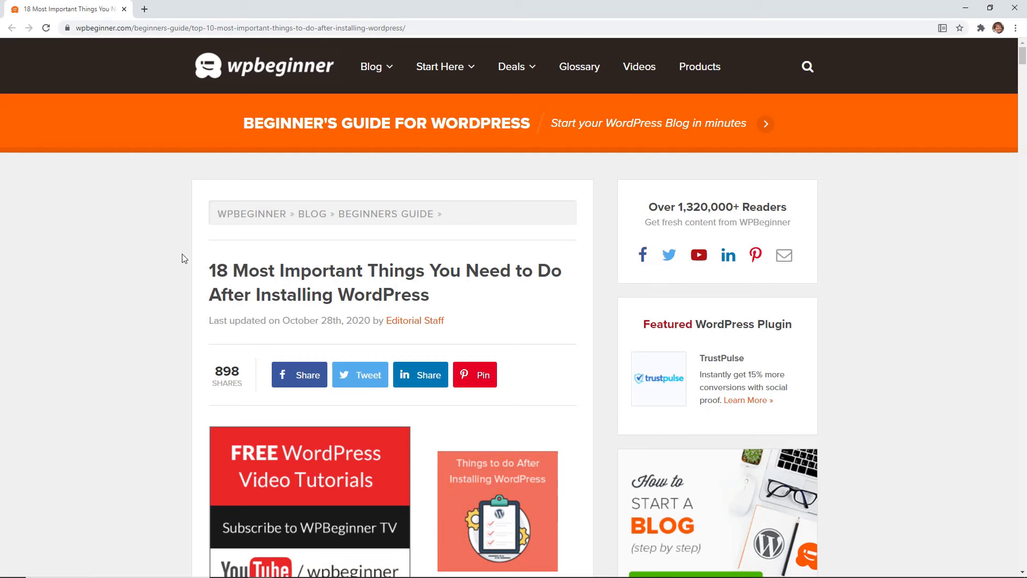
scroll(179, 259, down, 2)
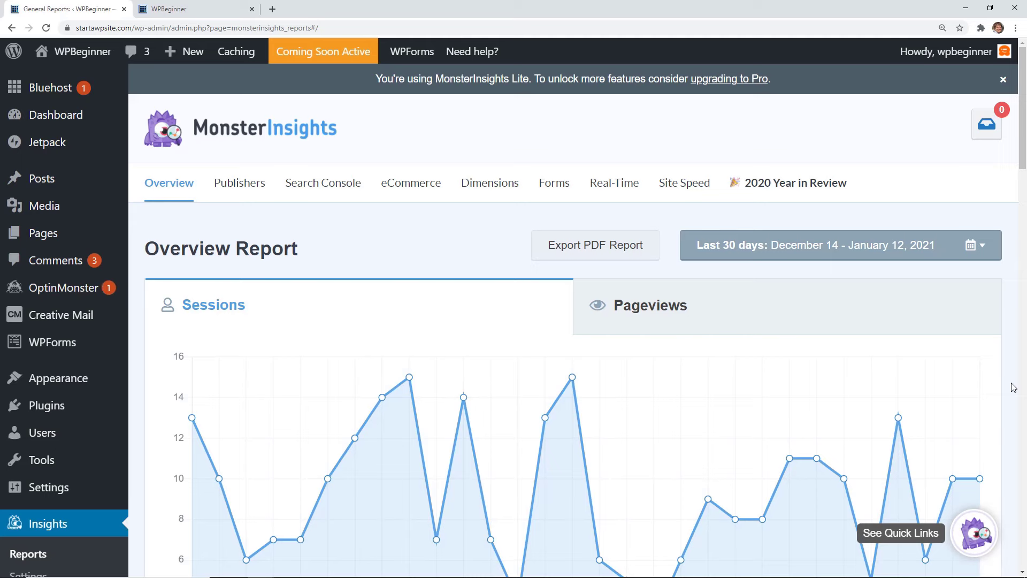
scroll(1012, 387, down, 1)
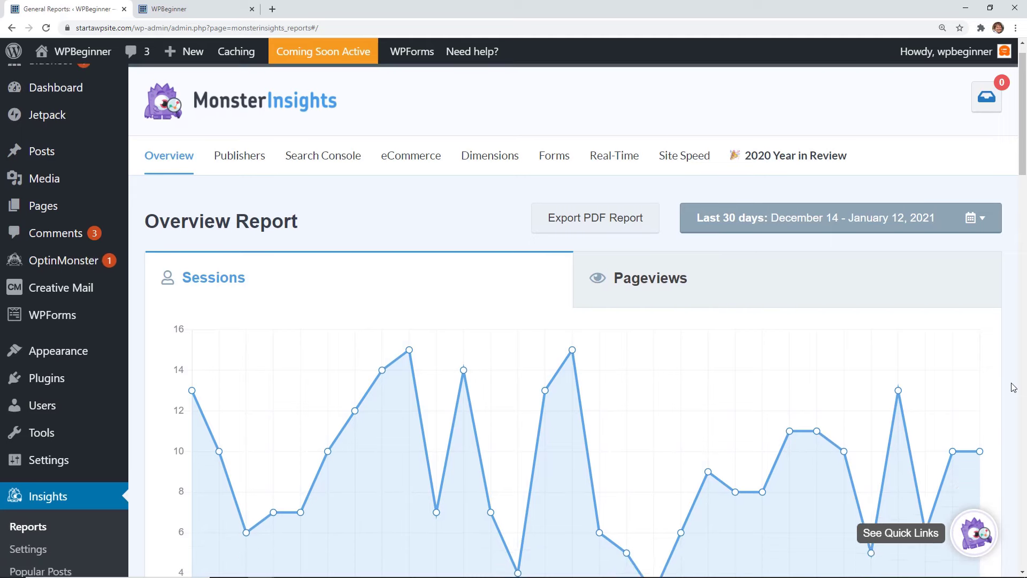
scroll(1012, 387, down, 1)
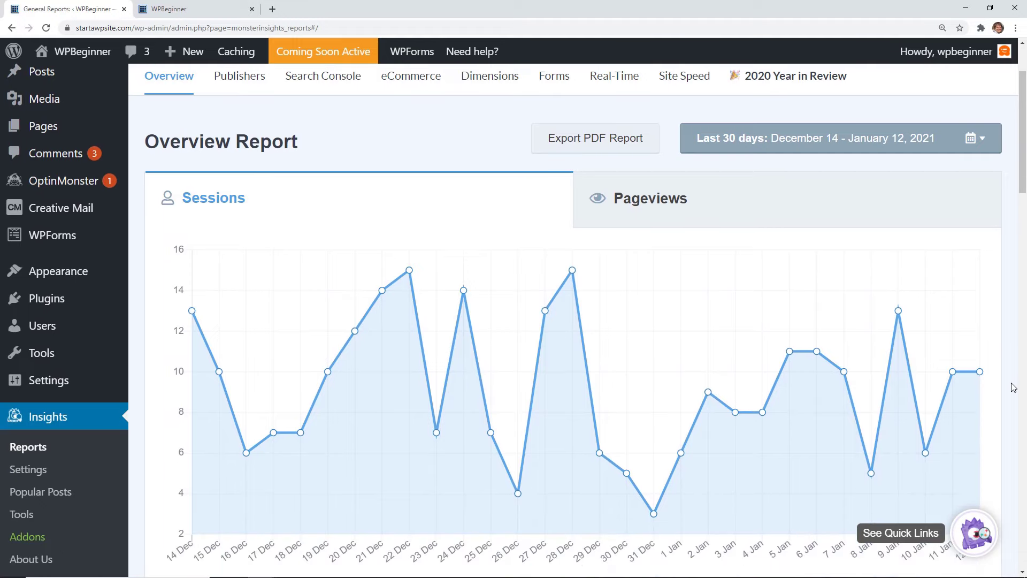
Step: Examine the MonsterInsights overview report, including the pageviews graph, visitor and device breakdowns, top countries and top referrals
click(795, 220)
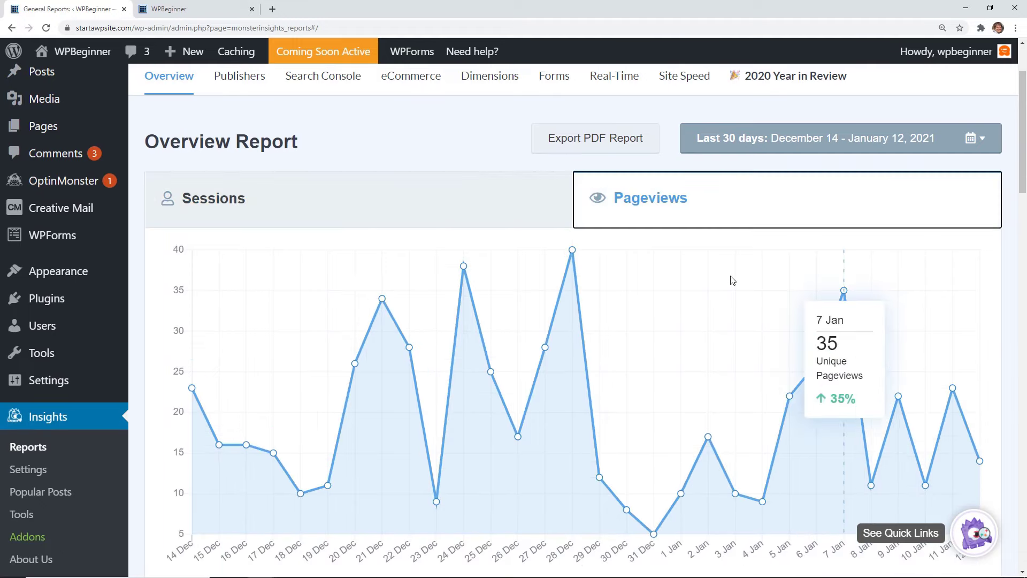
scroll(271, 256, down, 8)
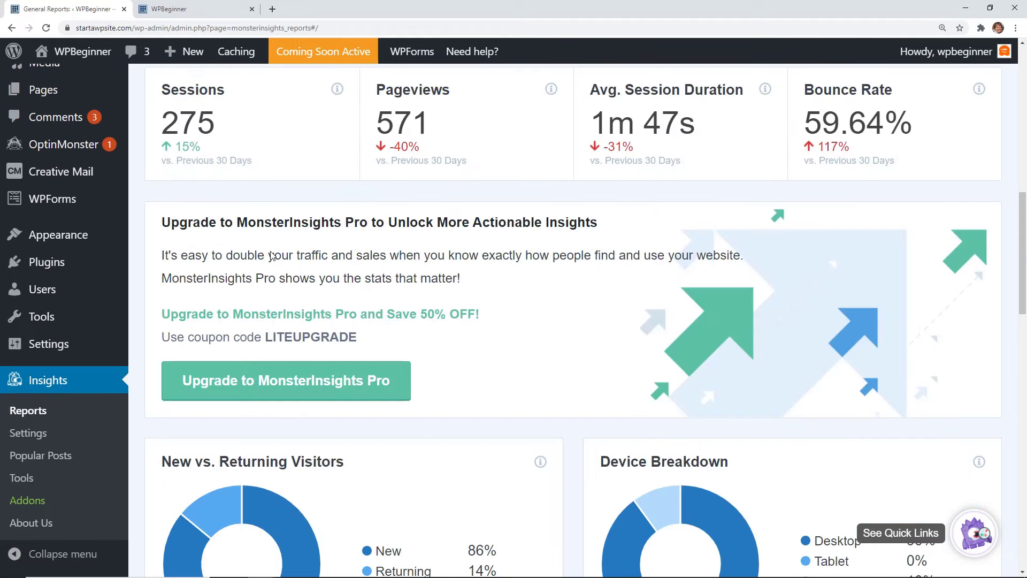
scroll(272, 256, down, 6)
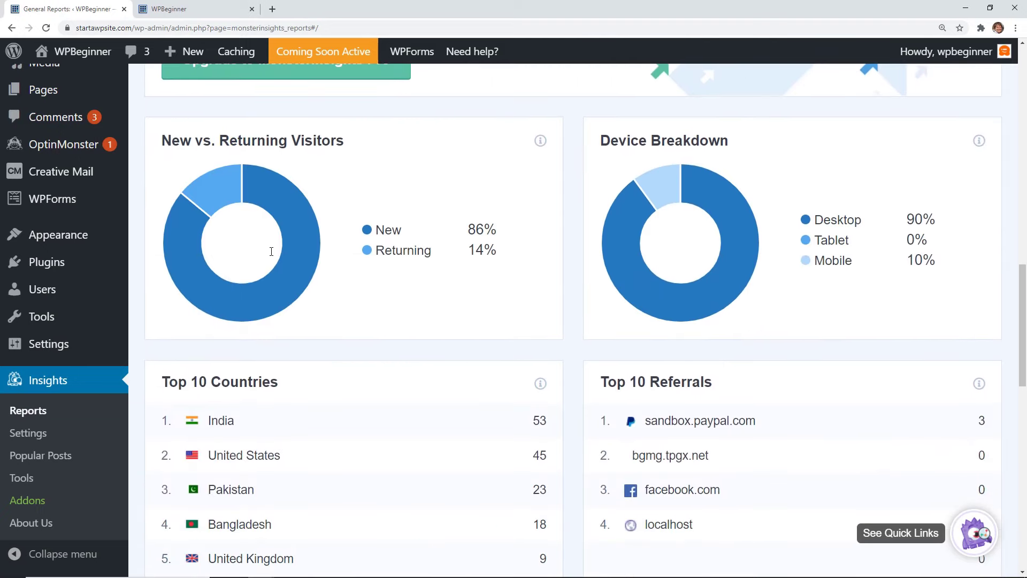
scroll(271, 252, down, 3)
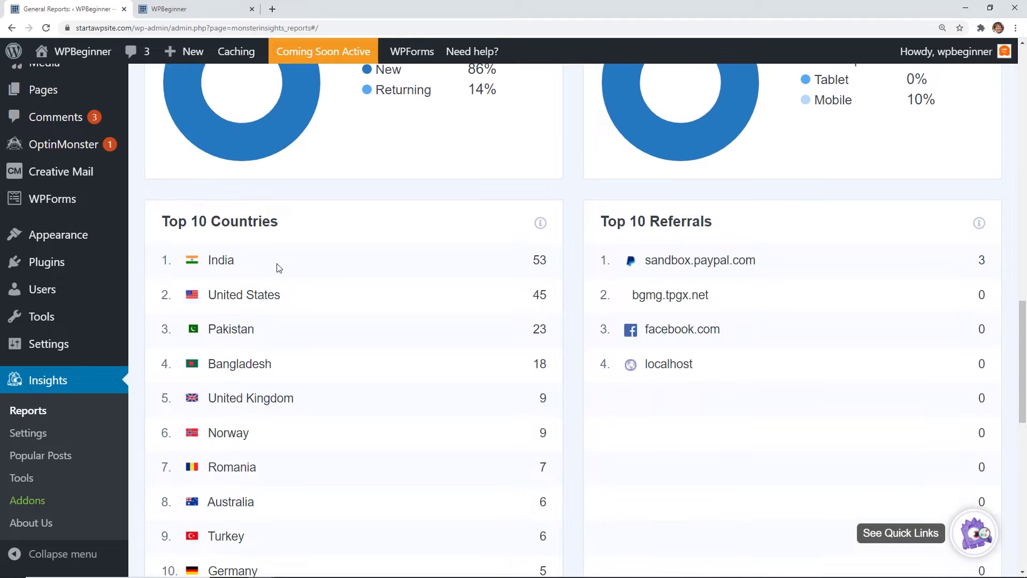
scroll(277, 266, up, 14)
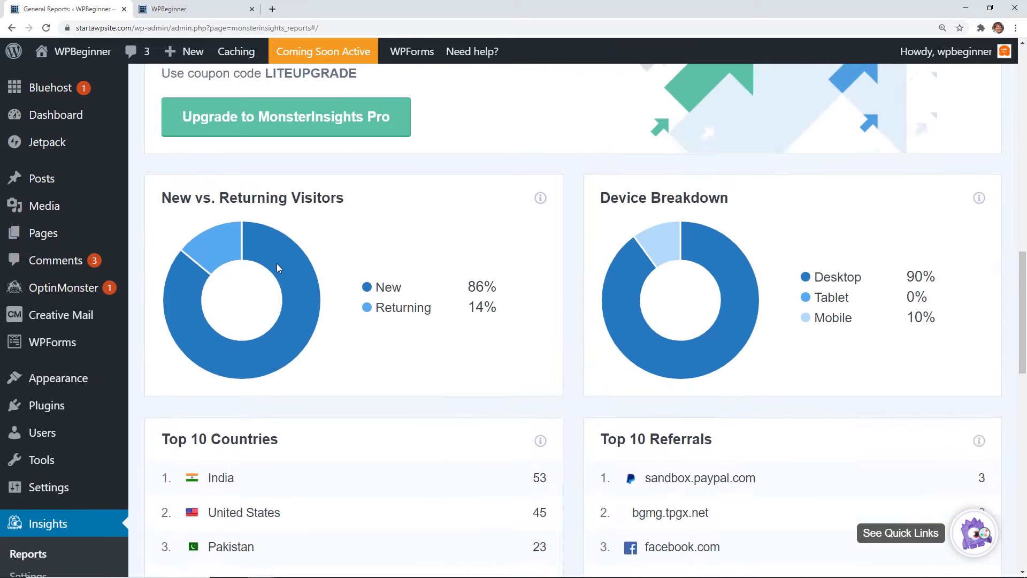
scroll(214, 289, up, 8)
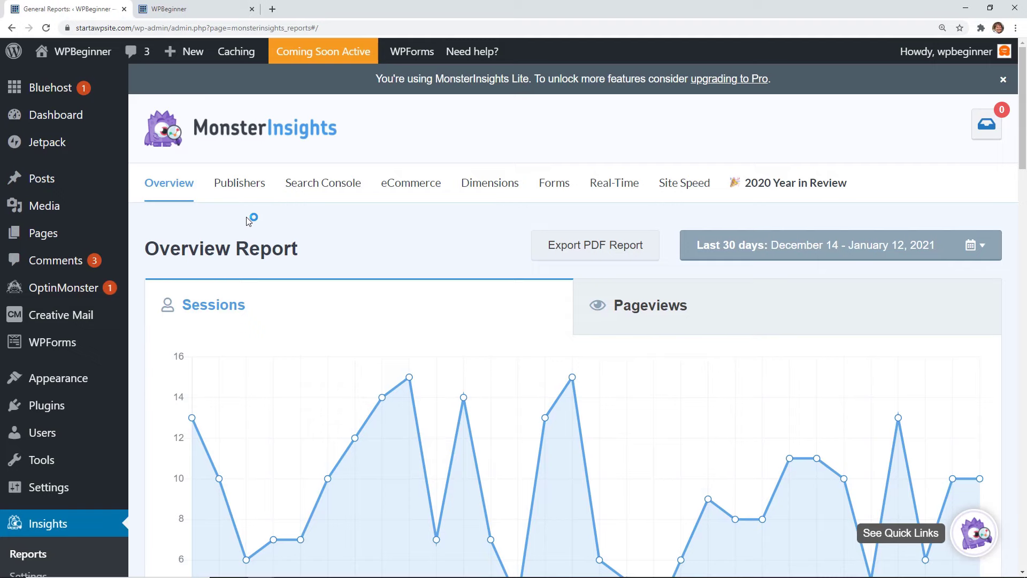
Step: View the Publishers report in MonsterInsights and read through its list of features
click(254, 188)
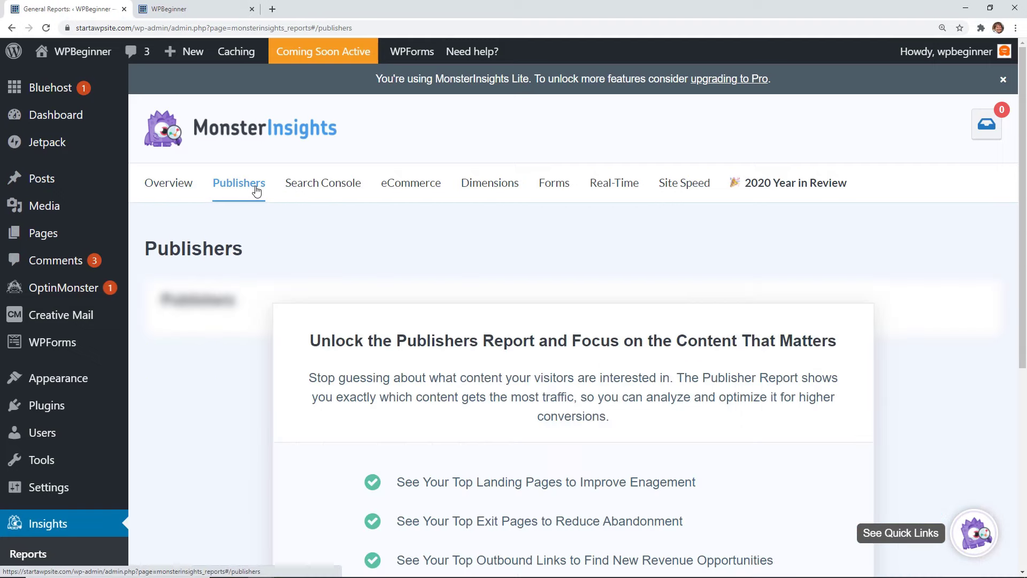
scroll(251, 292, down, 3)
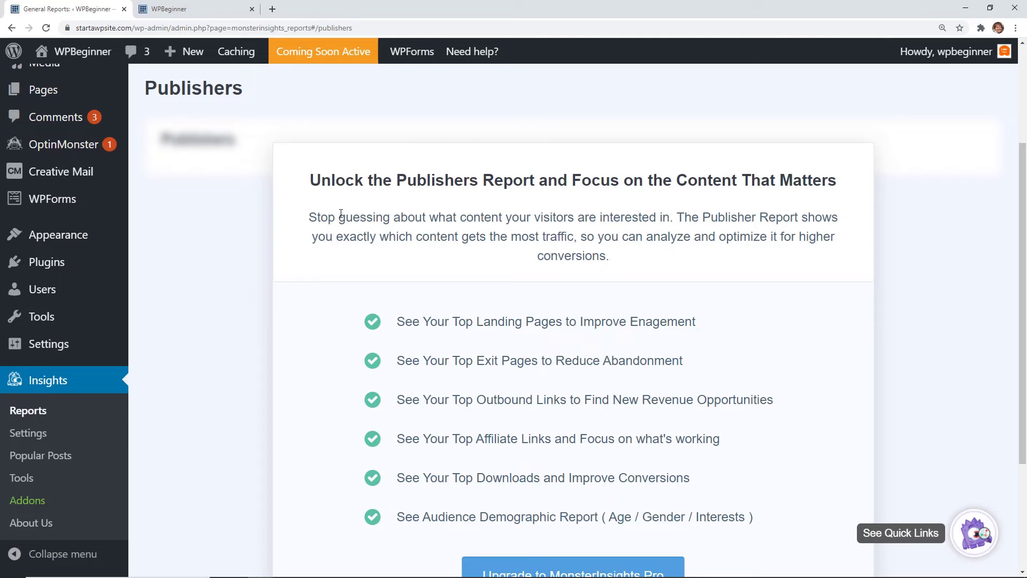
scroll(341, 212, up, 2)
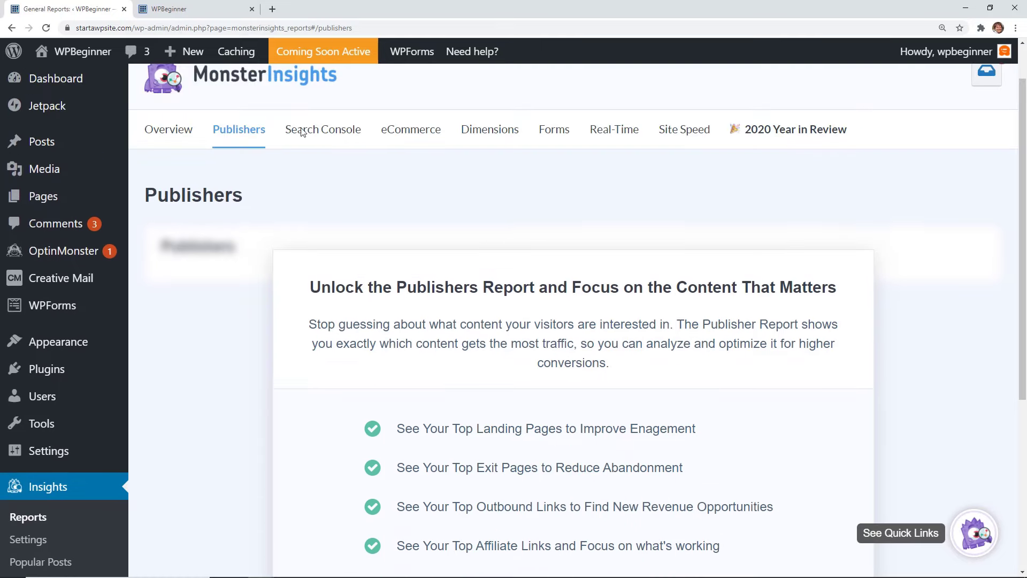
Step: Open the website monsterinsights.com in a new browser tab
click(273, 9)
text(monsterinsights.com)
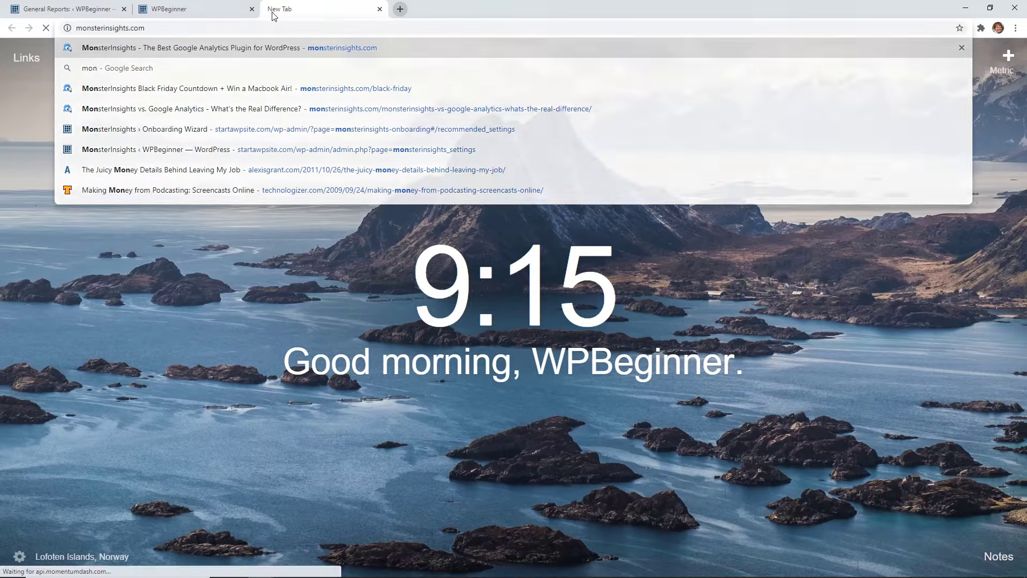
key(Return)
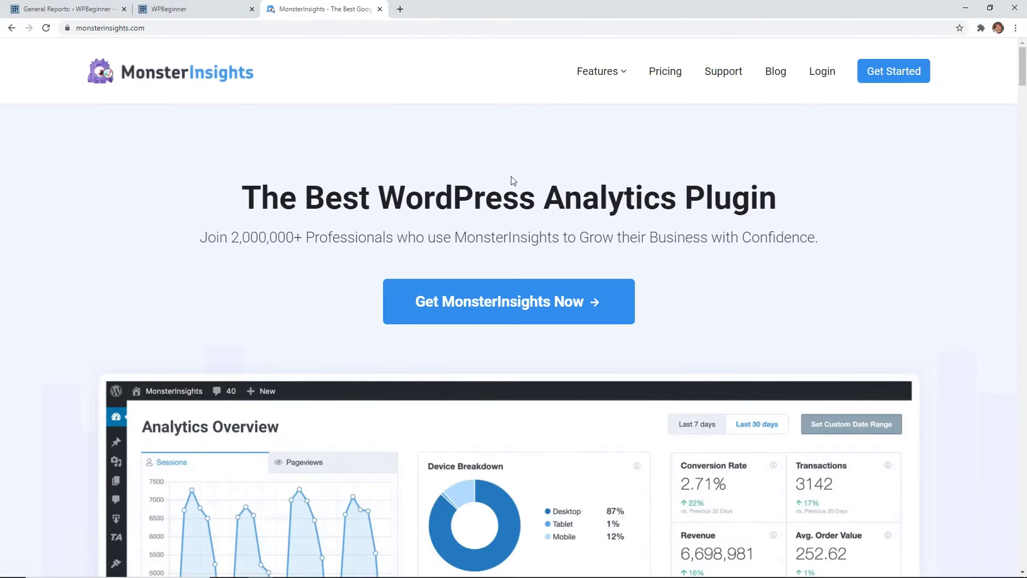